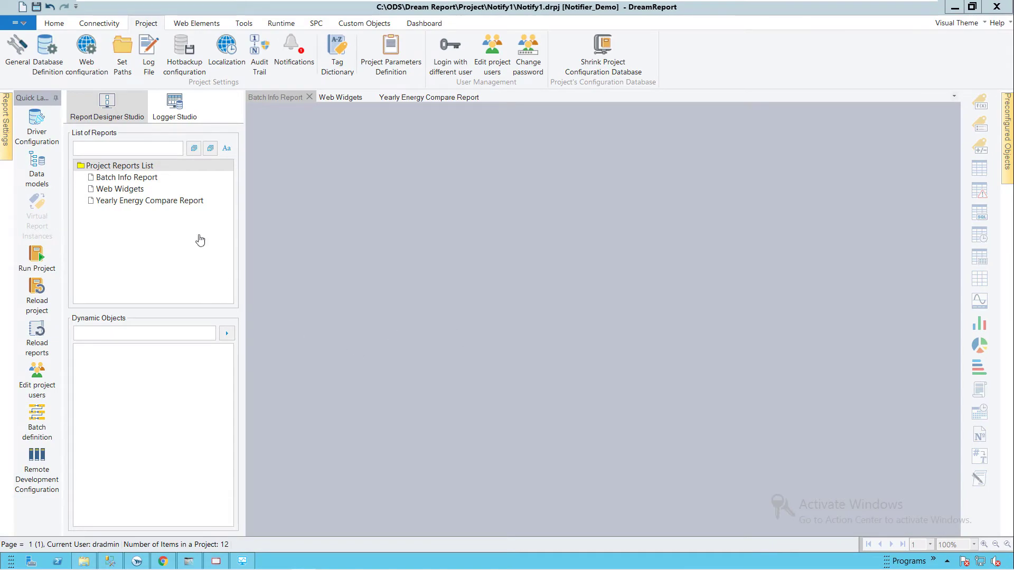
{"action": "double_click", "coordinate": [138, 178]}
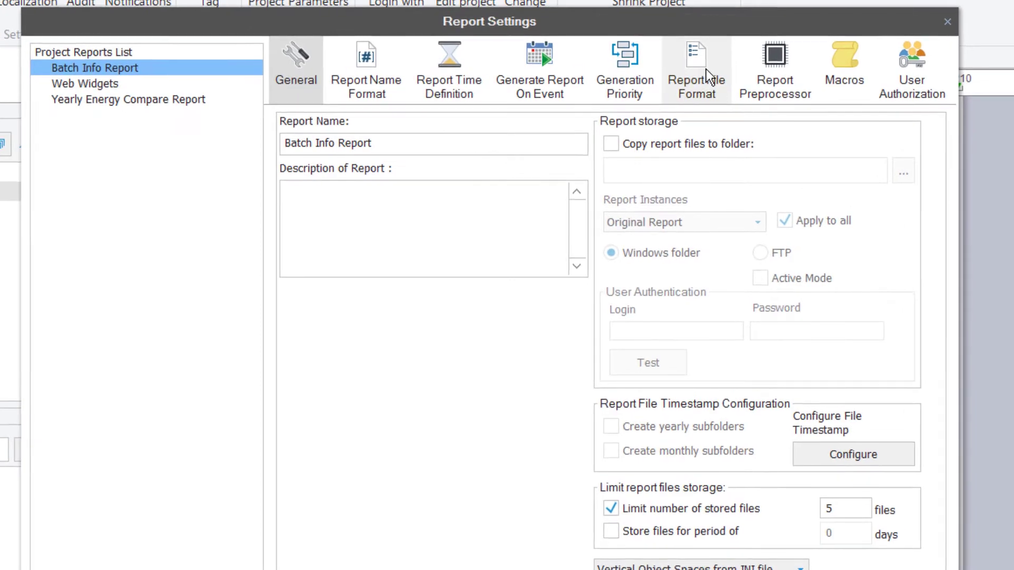
{"action": "left_click", "coordinate": [694, 84]}
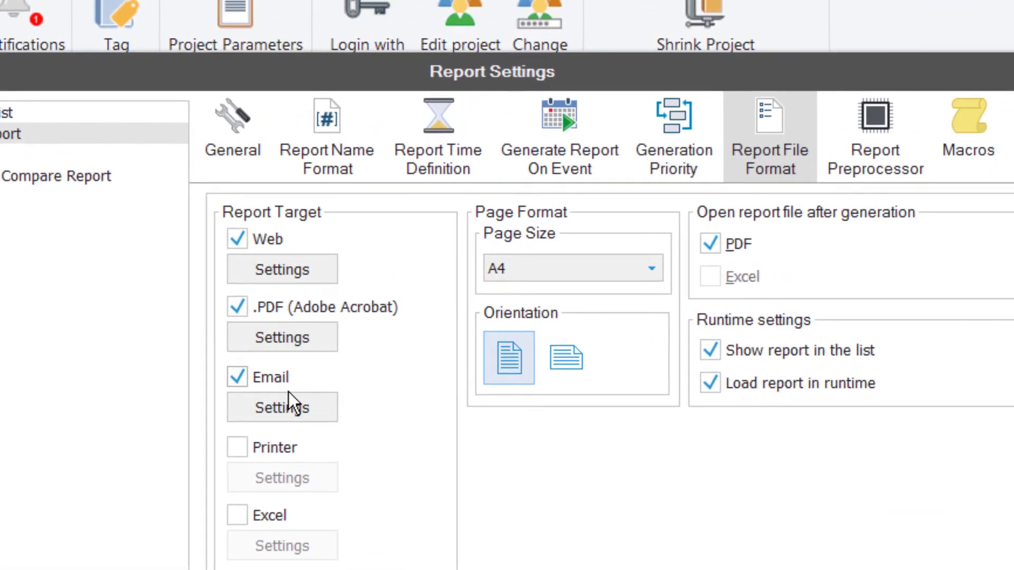
{"action": "left_click", "coordinate": [297, 358]}
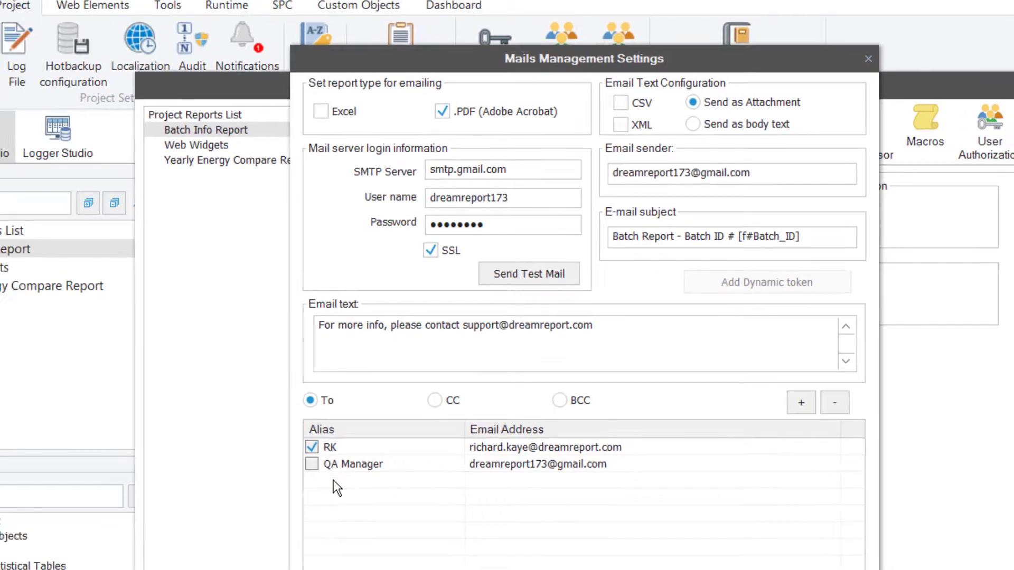
{"action": "left_click", "coordinate": [156, 569]}
{"action": "left_click", "coordinate": [29, 569]}
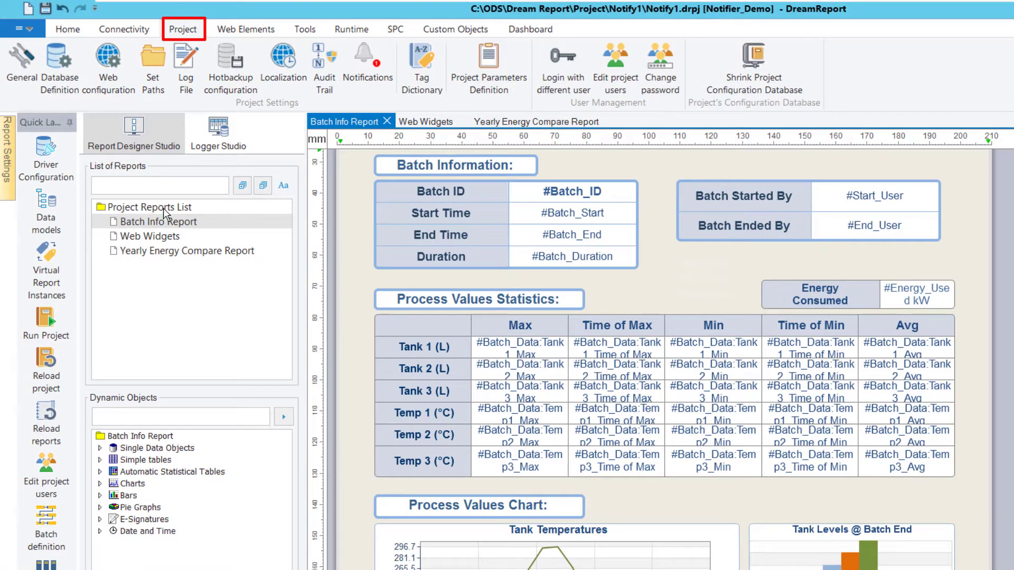
{"action": "left_click", "coordinate": [22, 57]}
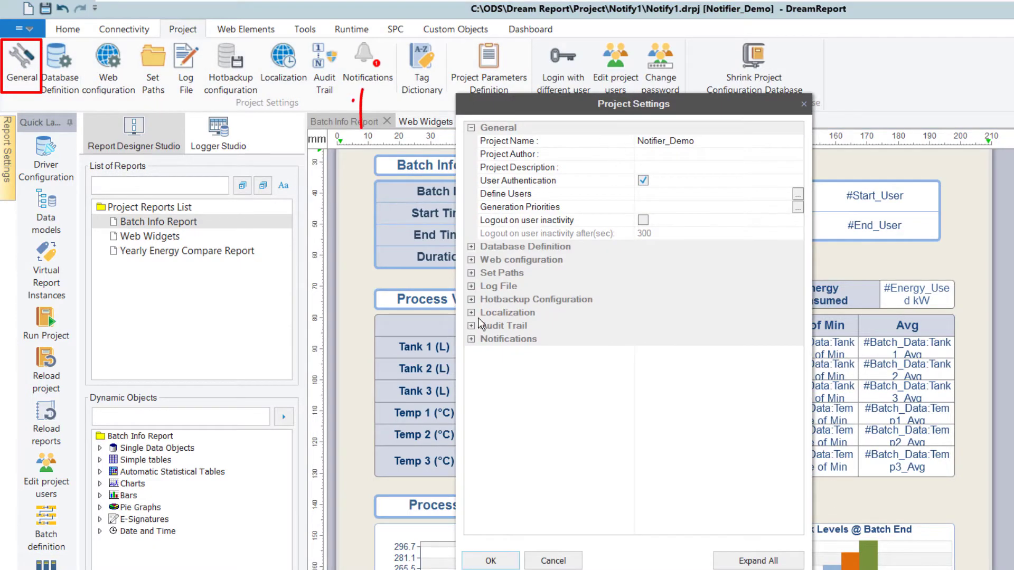
Check Enable notifications in the project's Notifications settings, leaving Audit Trail unchanged
{"action": "left_click", "coordinate": [474, 340]}
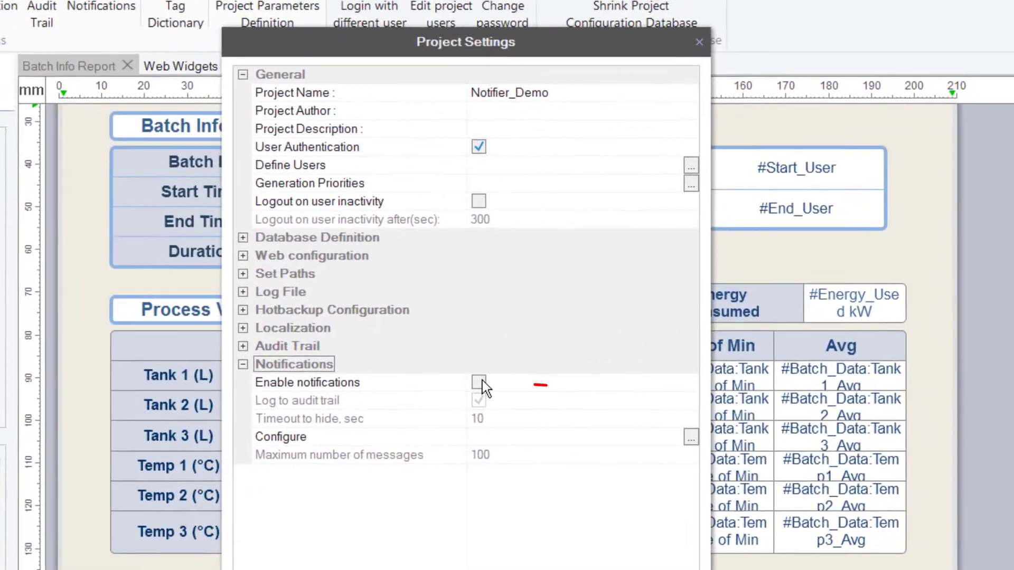
{"action": "left_click", "coordinate": [643, 352]}
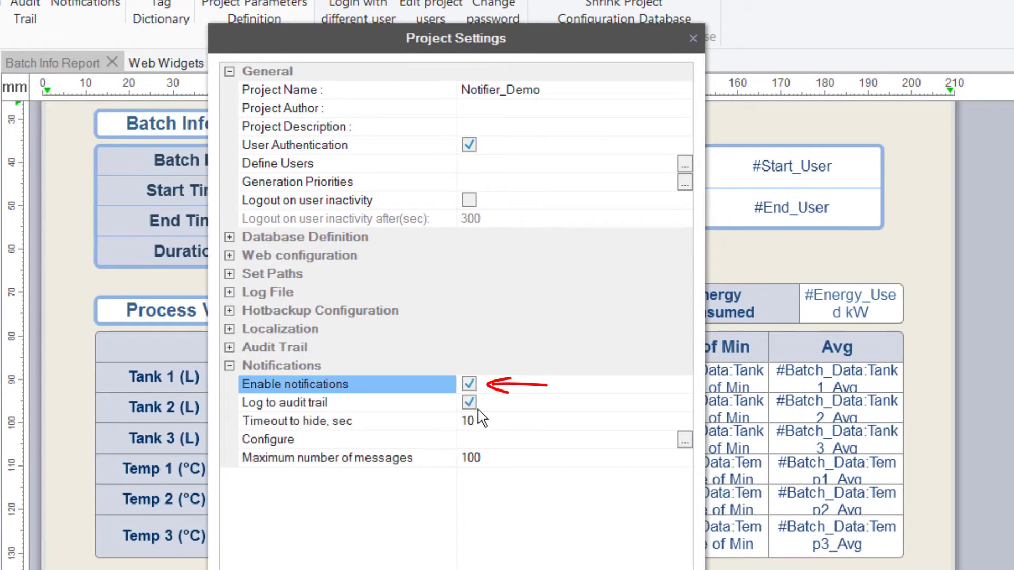
{"action": "left_click", "coordinate": [230, 348]}
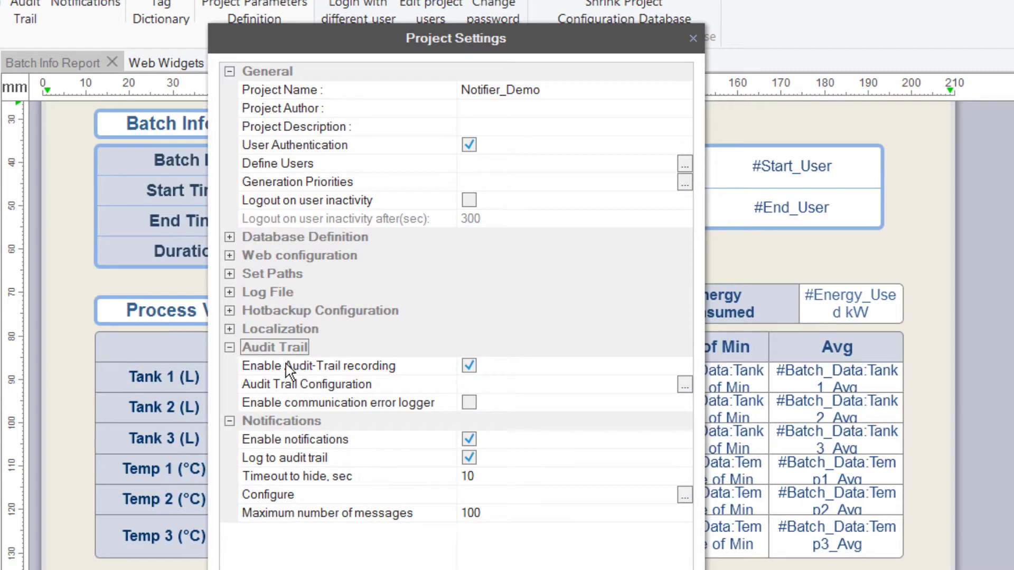
{"action": "left_click", "coordinate": [230, 348]}
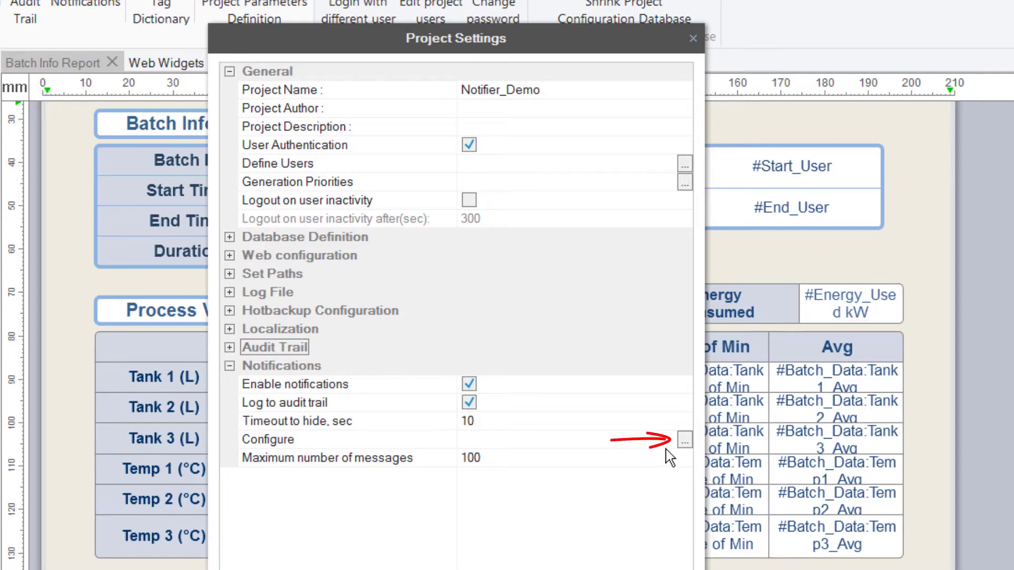
{"action": "left_click", "coordinate": [685, 439]}
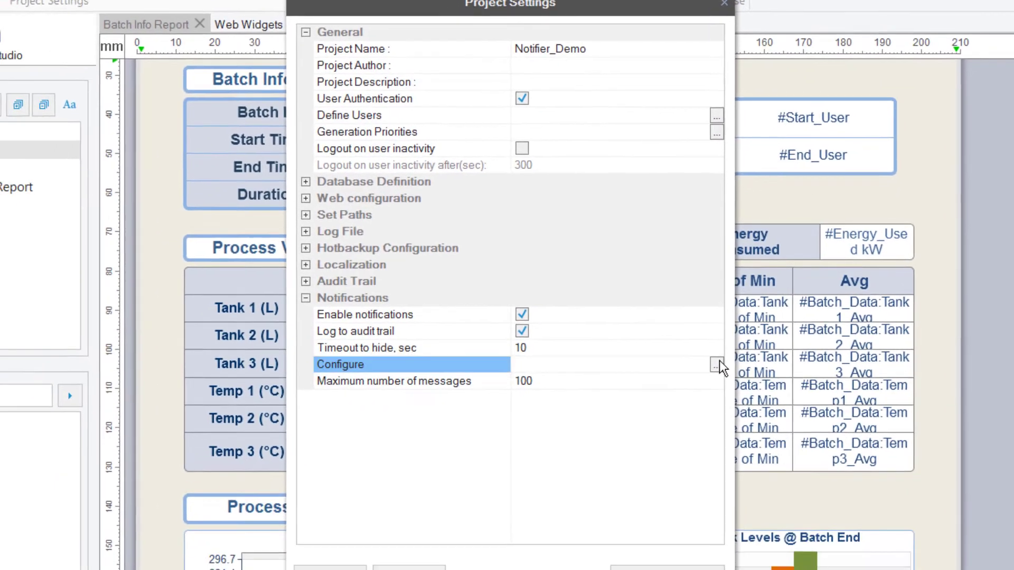
Name the notification 'High Energy Usage' described as 'Trigger alert if high energy use in batch production'
{"action": "left_click", "coordinate": [717, 365]}
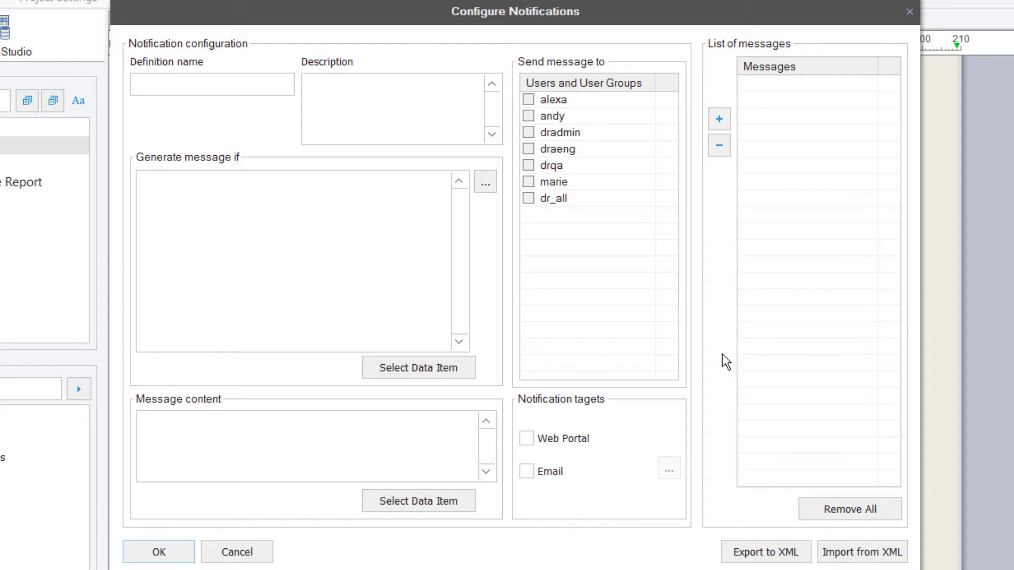
{"action": "left_click", "coordinate": [182, 90]}
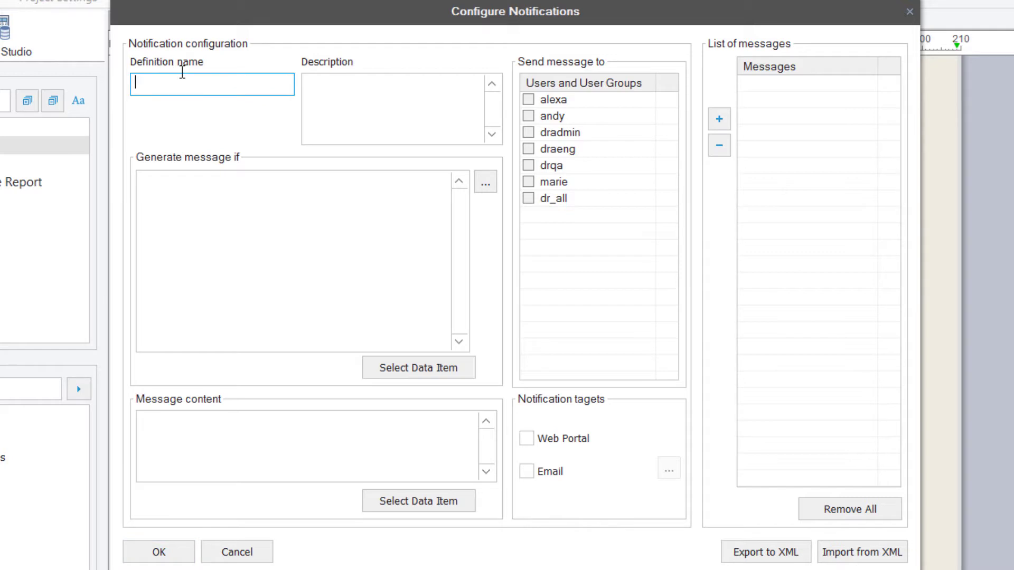
{"action": "type", "text": "High Energy Usage"}
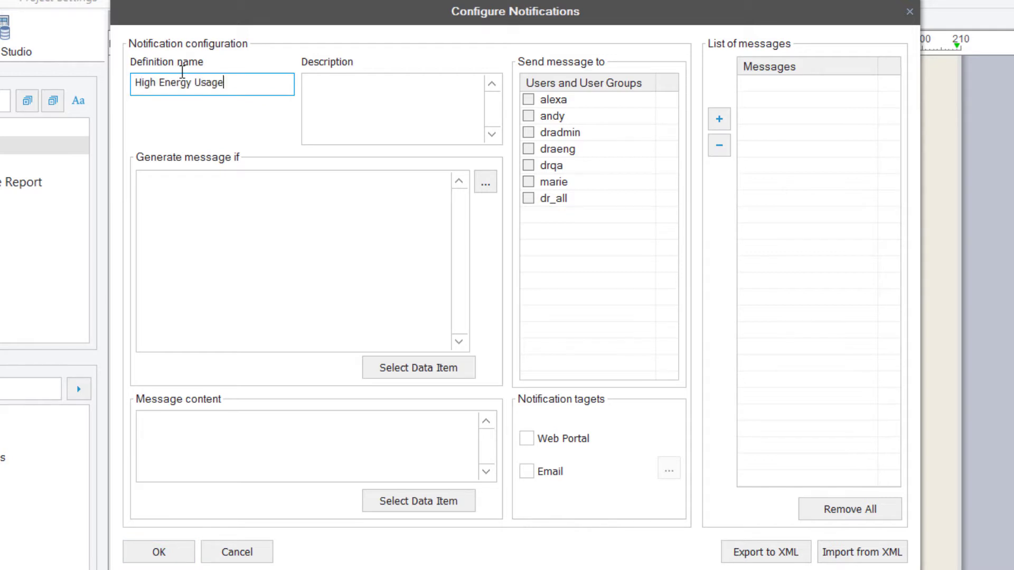
{"action": "left_click", "coordinate": [389, 87]}
{"action": "type", "text": "Tri"}
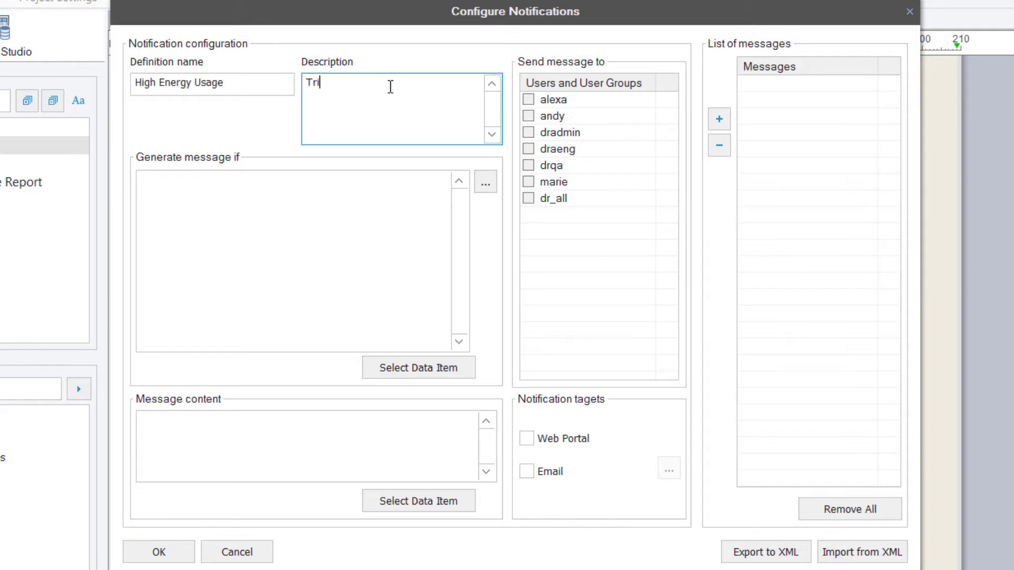
{"action": "type", "text": "gger alert if high energy use in batch production"}
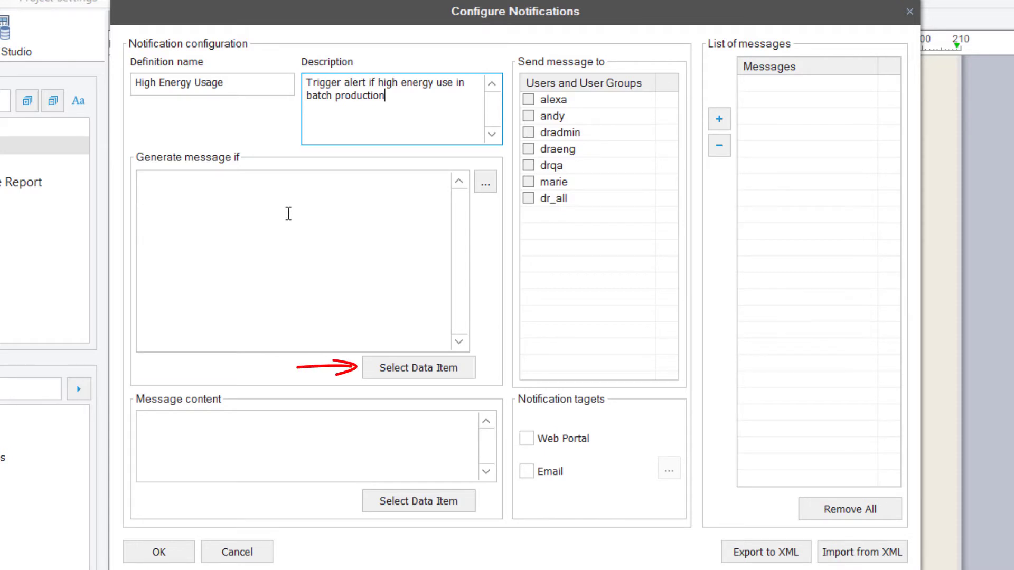
{"action": "left_click", "coordinate": [456, 372]}
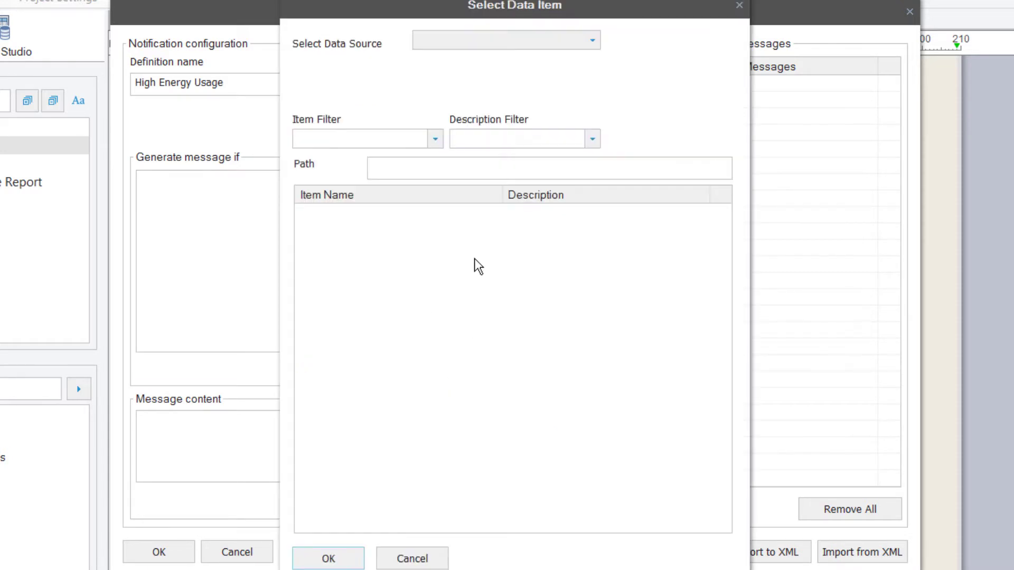
Set the trigger condition to SystemRtItem Batch Info Report Energy_Used > 500
{"action": "left_click", "coordinate": [594, 41]}
{"action": "left_click", "coordinate": [506, 84]}
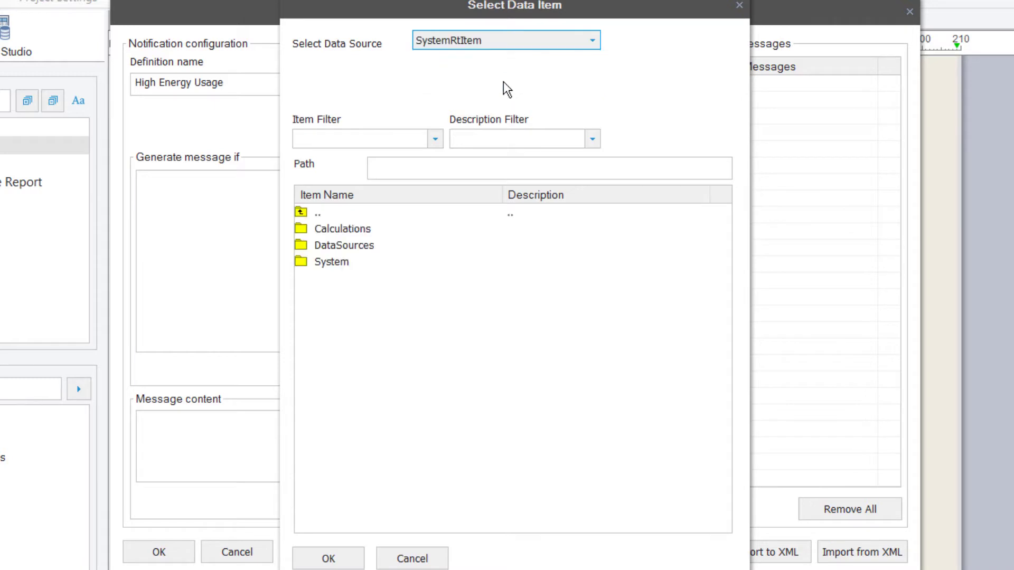
{"action": "double_click", "coordinate": [346, 231]}
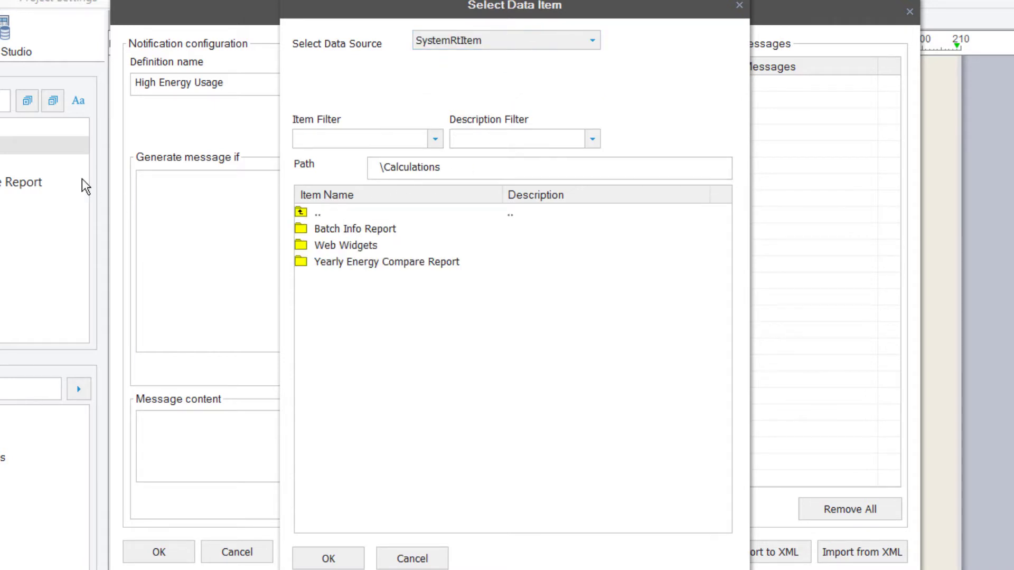
{"action": "double_click", "coordinate": [356, 230]}
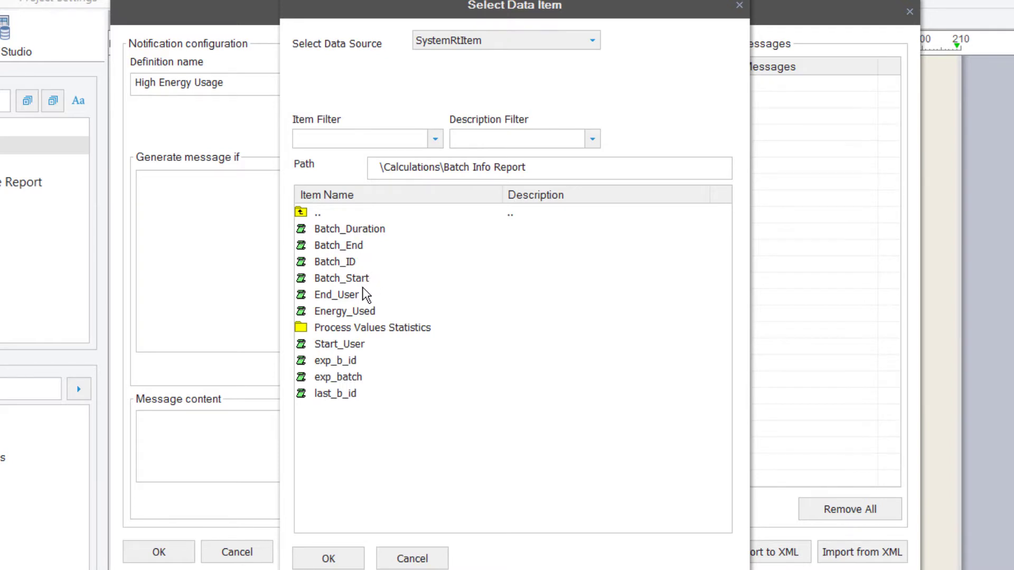
{"action": "double_click", "coordinate": [358, 315]}
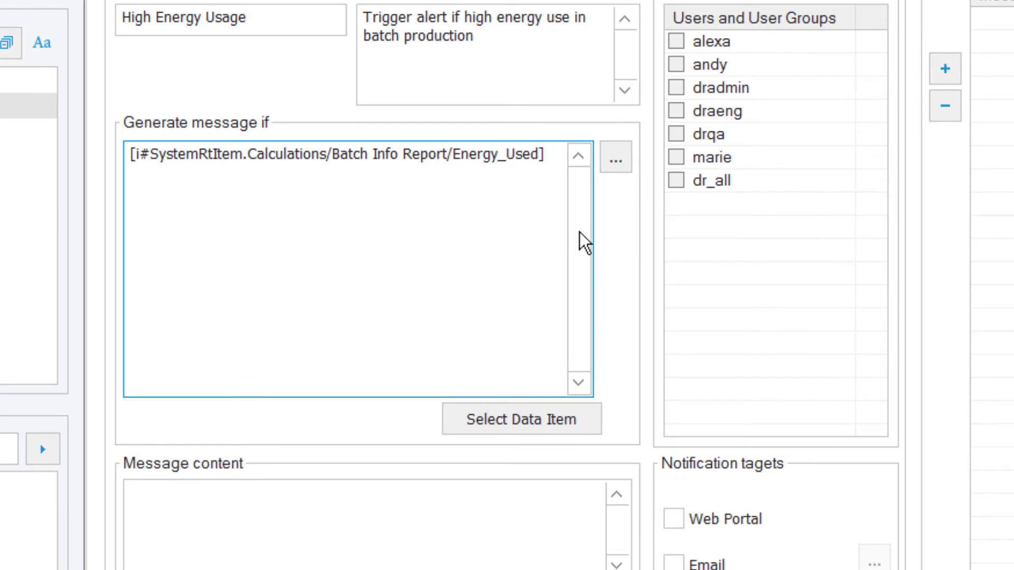
{"action": "type", "text": "> 500"}
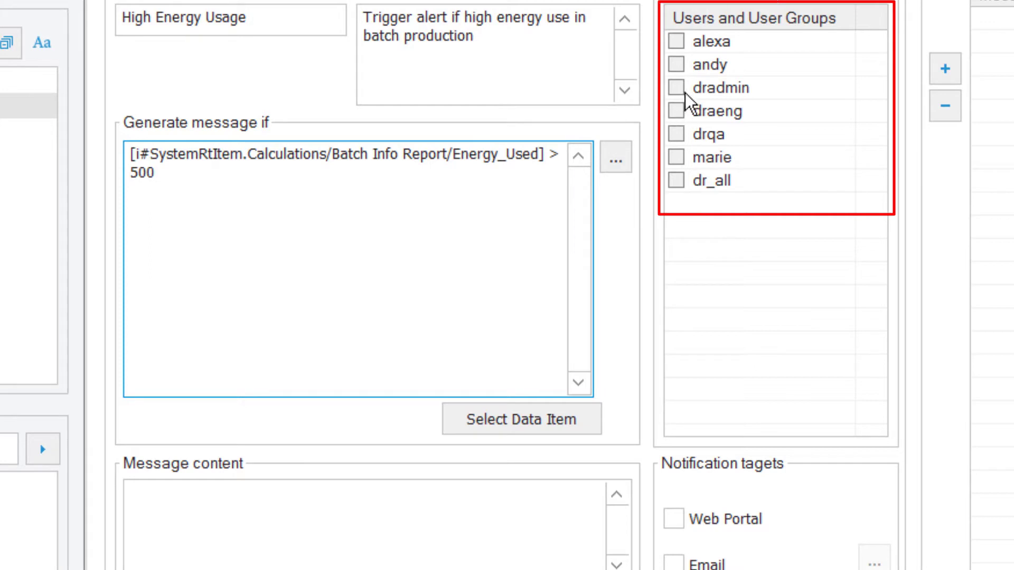
Add the first two users as recipients of the notification
{"action": "left_click", "coordinate": [678, 41]}
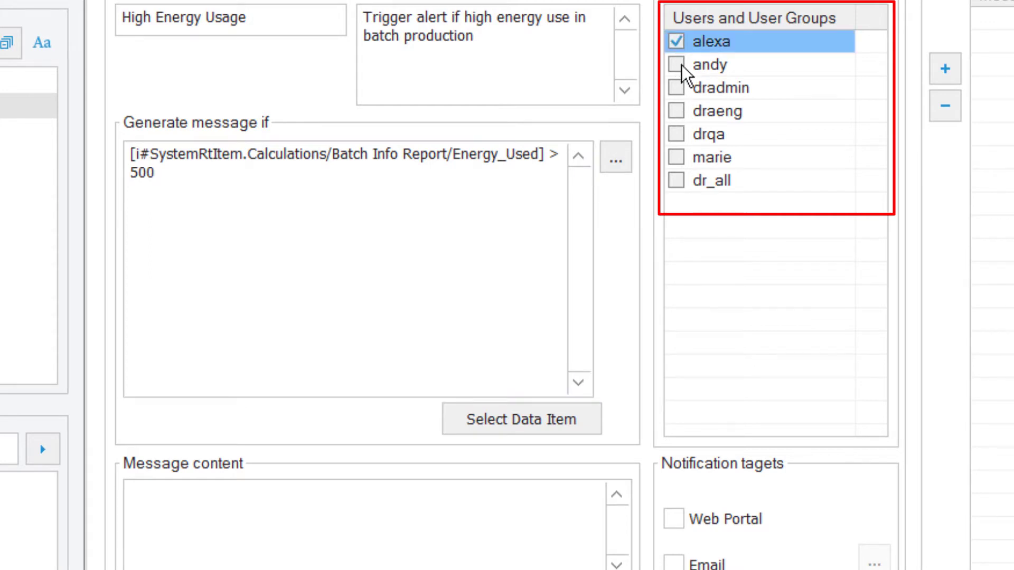
{"action": "left_click", "coordinate": [678, 64]}
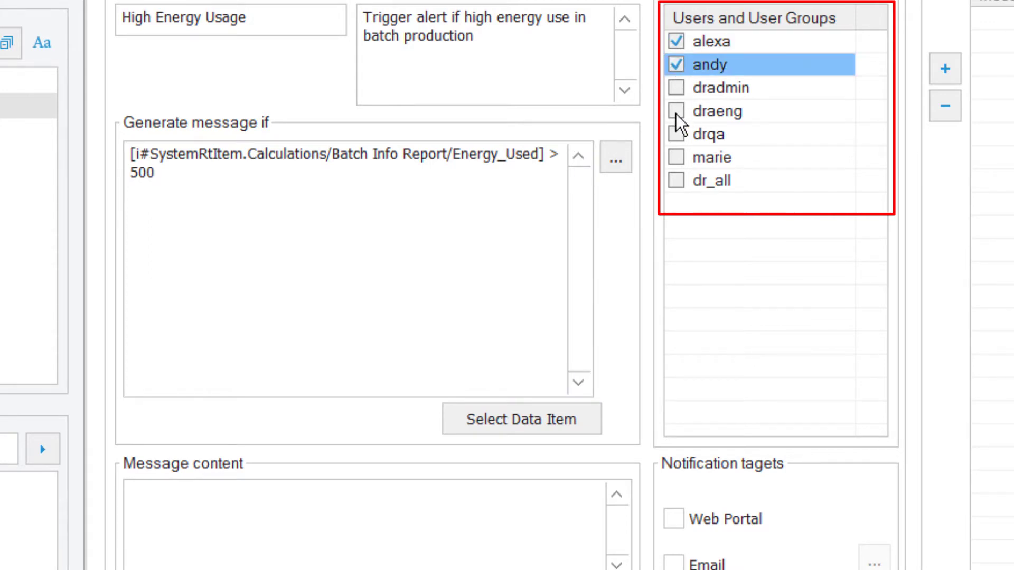
{"action": "left_click", "coordinate": [515, 447]}
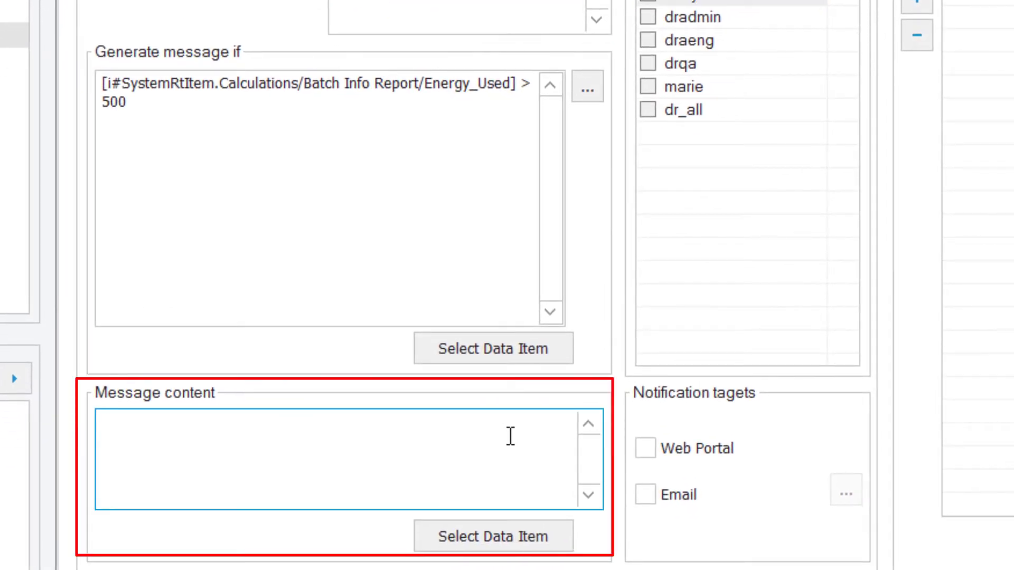
Write the message 'Batch ID # [Batch_ID] used [Energy_Used] kW.' using the Batch Info Report data items
{"action": "type", "text": "Batch ID #"}
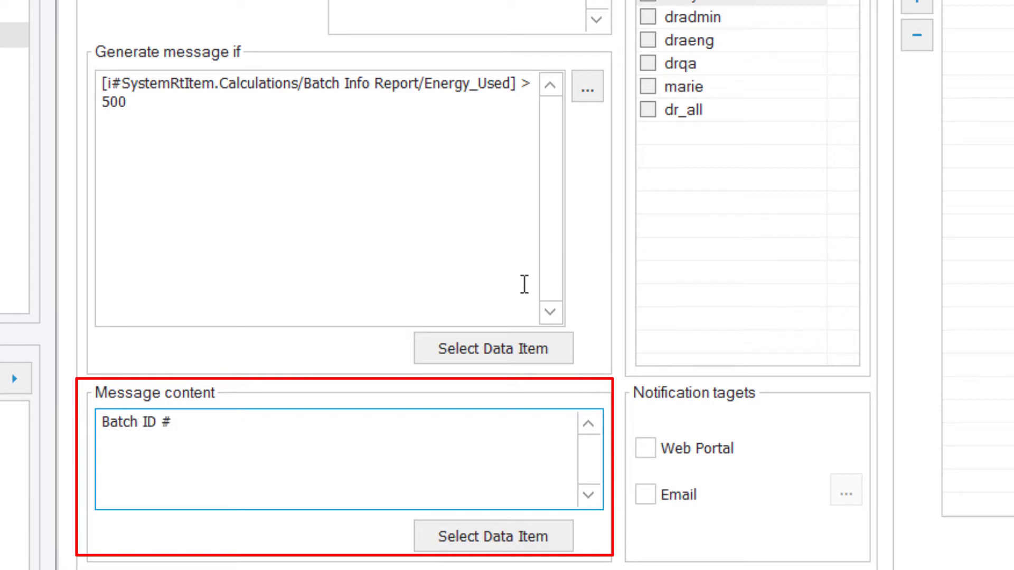
{"action": "left_click", "coordinate": [515, 540]}
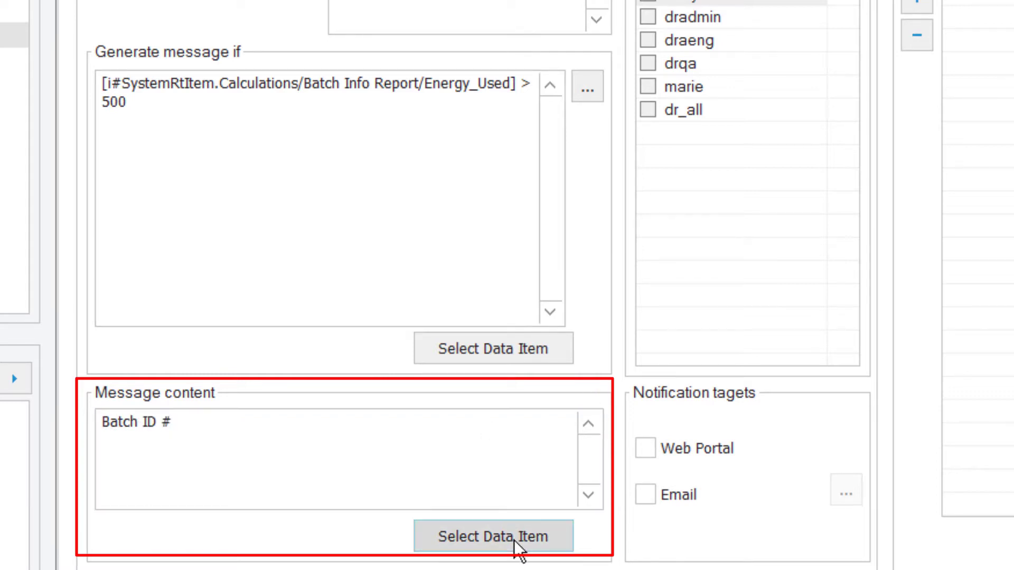
{"action": "left_click", "coordinate": [471, 57]}
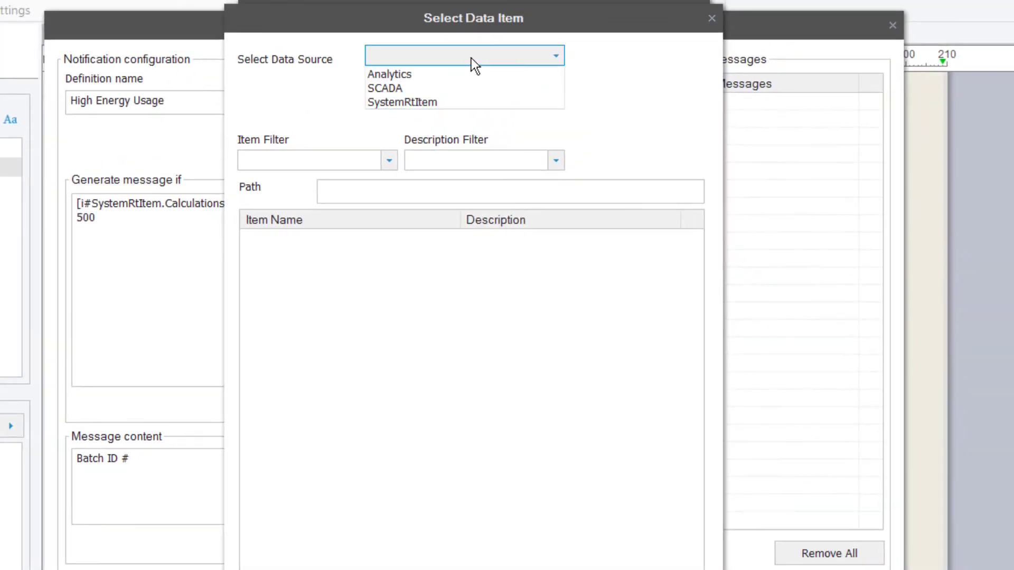
{"action": "left_click", "coordinate": [428, 102]}
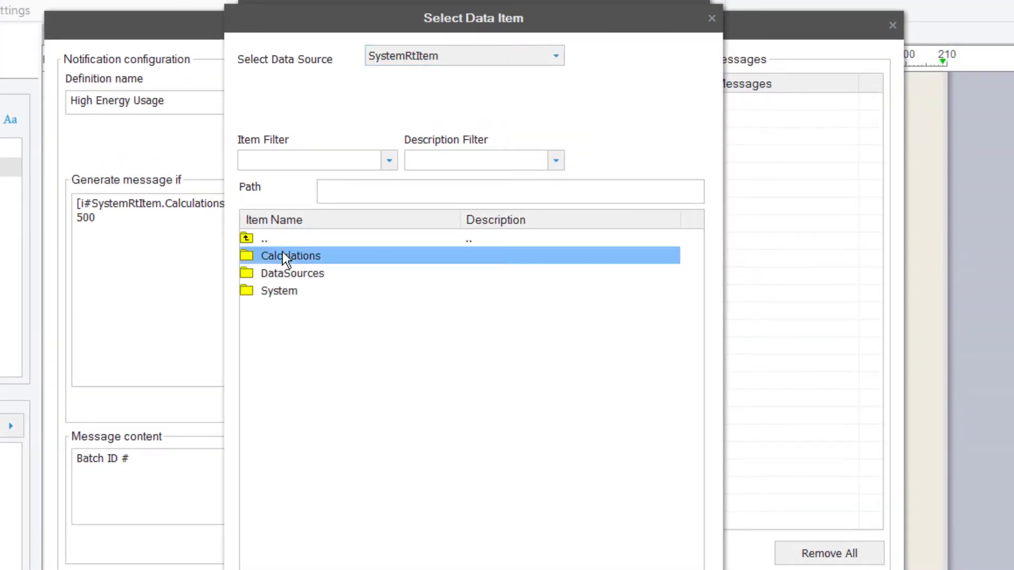
{"action": "double_click", "coordinate": [285, 258]}
{"action": "double_click", "coordinate": [294, 258]}
{"action": "double_click", "coordinate": [295, 291]}
{"action": "type", "text": "used"}
{"action": "left_click_drag", "start_coordinate": [389, 202], "coordinate": [77, 204]}
{"action": "key", "text": "ctrl+c"}
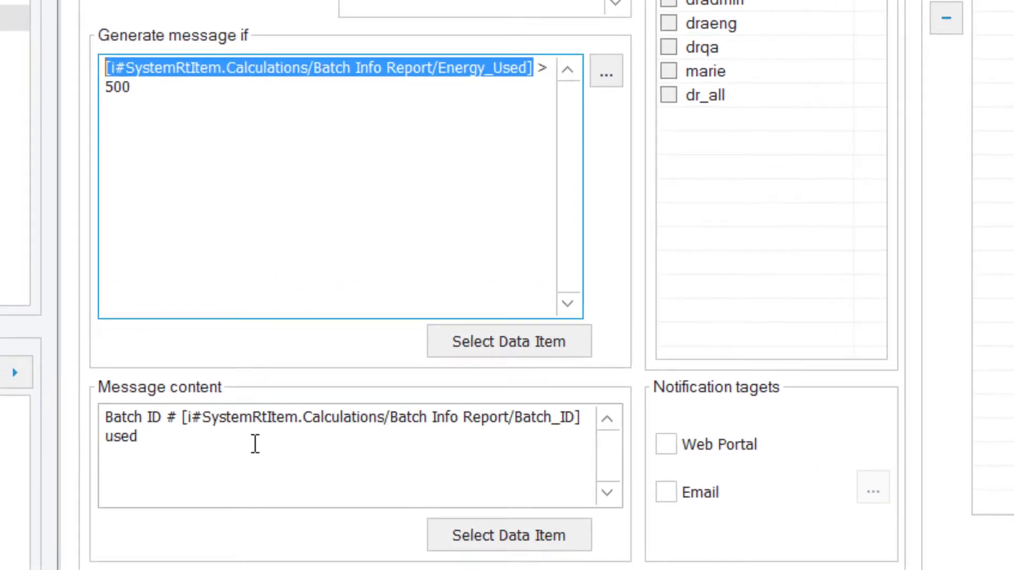
{"action": "left_click", "coordinate": [187, 479]}
{"action": "key", "text": "ctrl+v"}
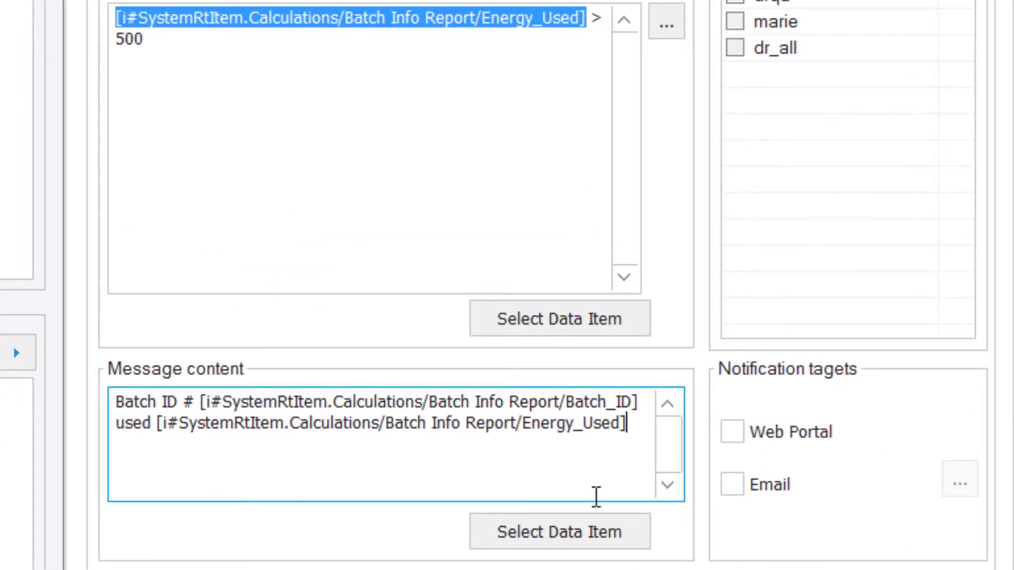
{"action": "type", "text": "kW."}
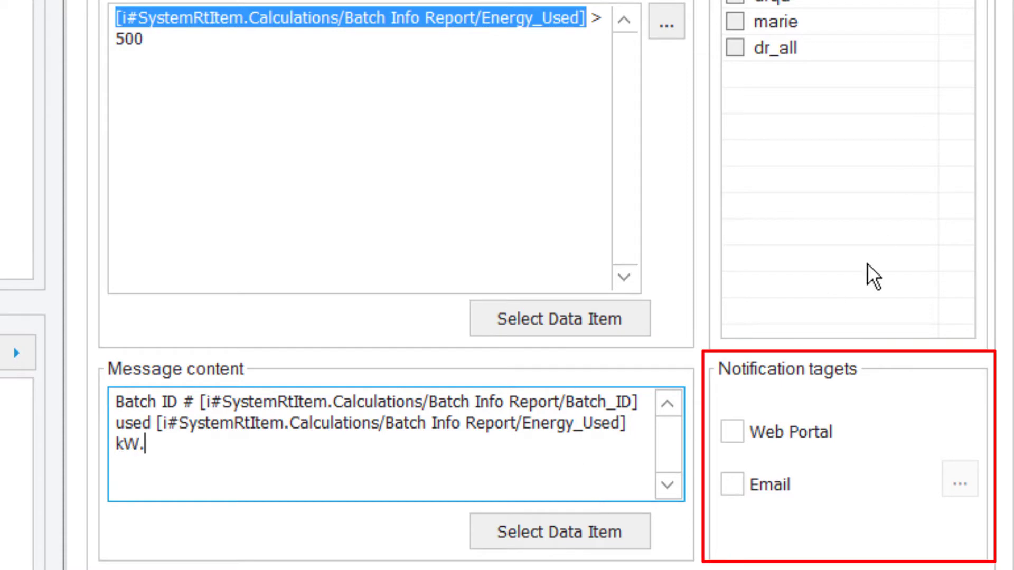
Deliver the notification to Web Portal and Email, confirm email recipients, and add it to the messages list
{"action": "left_click", "coordinate": [740, 431]}
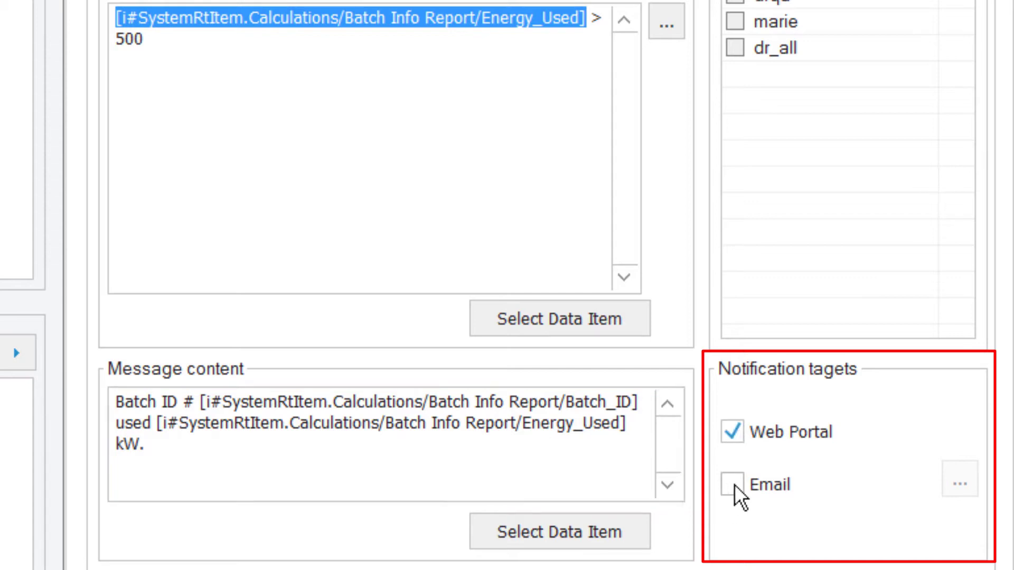
{"action": "left_click", "coordinate": [735, 484]}
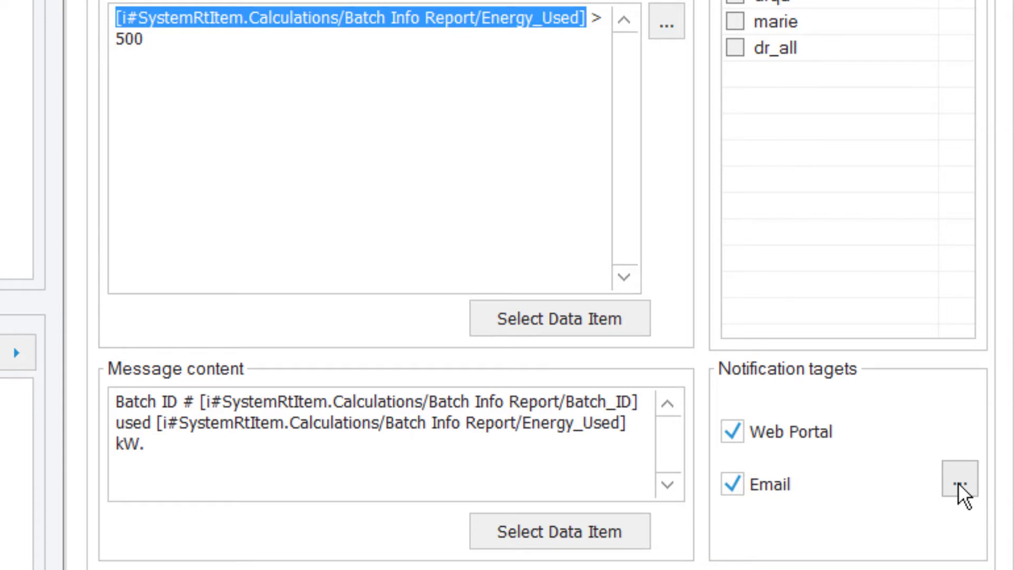
{"action": "left_click", "coordinate": [925, 506]}
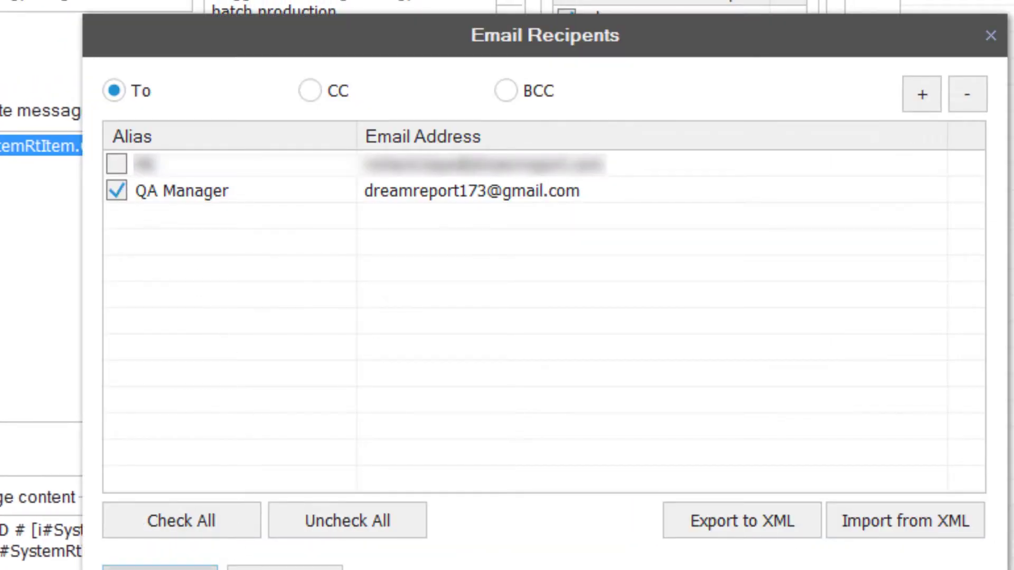
{"action": "left_click", "coordinate": [160, 568]}
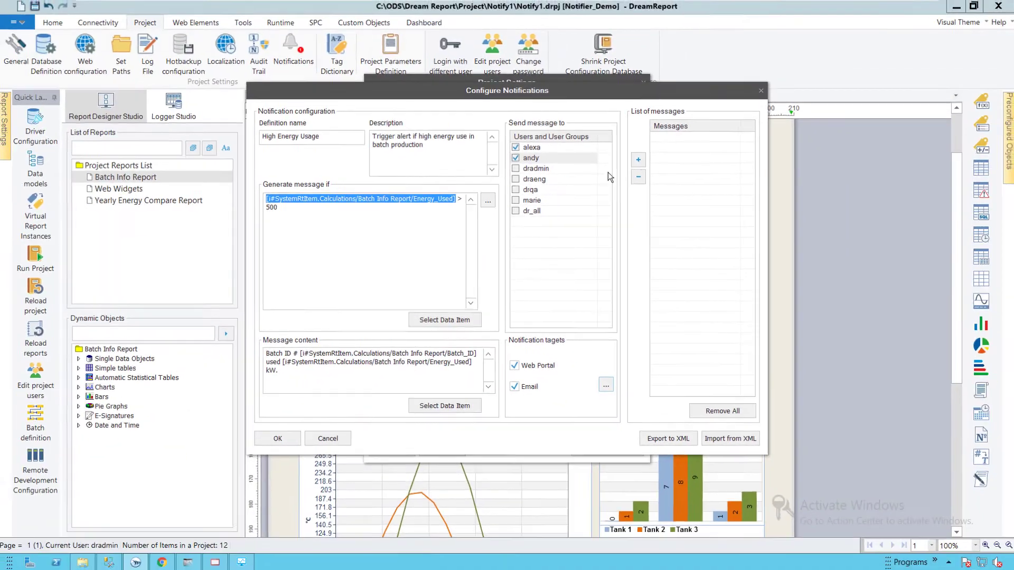
{"action": "left_click", "coordinate": [638, 162]}
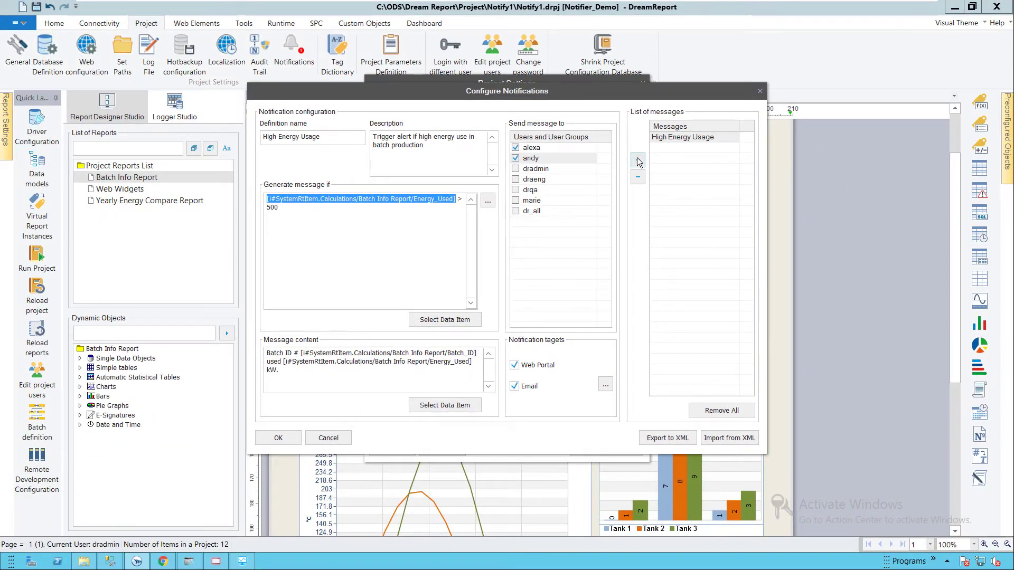
Confirm the notification and project settings, then reload the reports, saving changes
{"action": "left_click", "coordinate": [278, 439]}
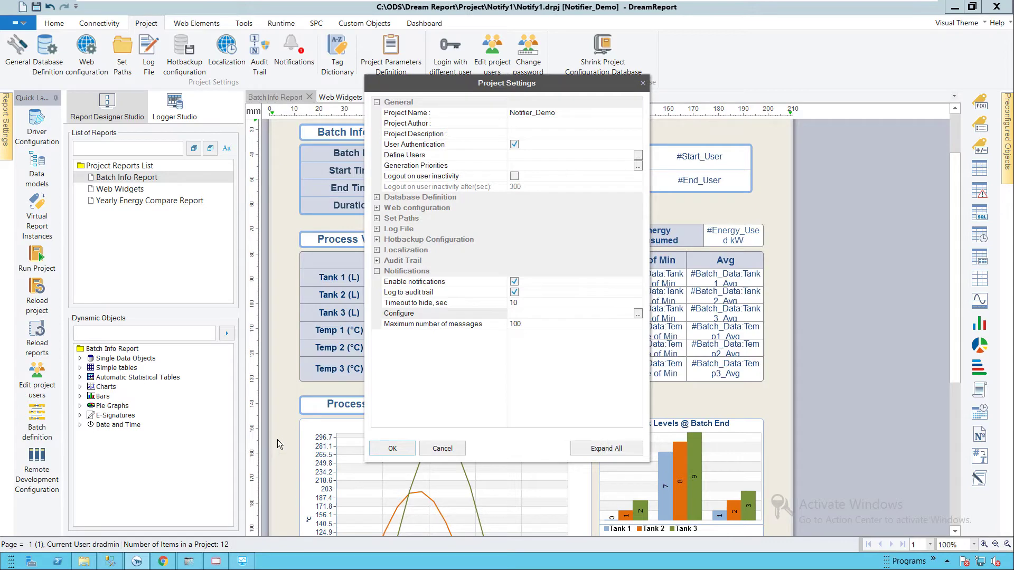
{"action": "left_click", "coordinate": [394, 449]}
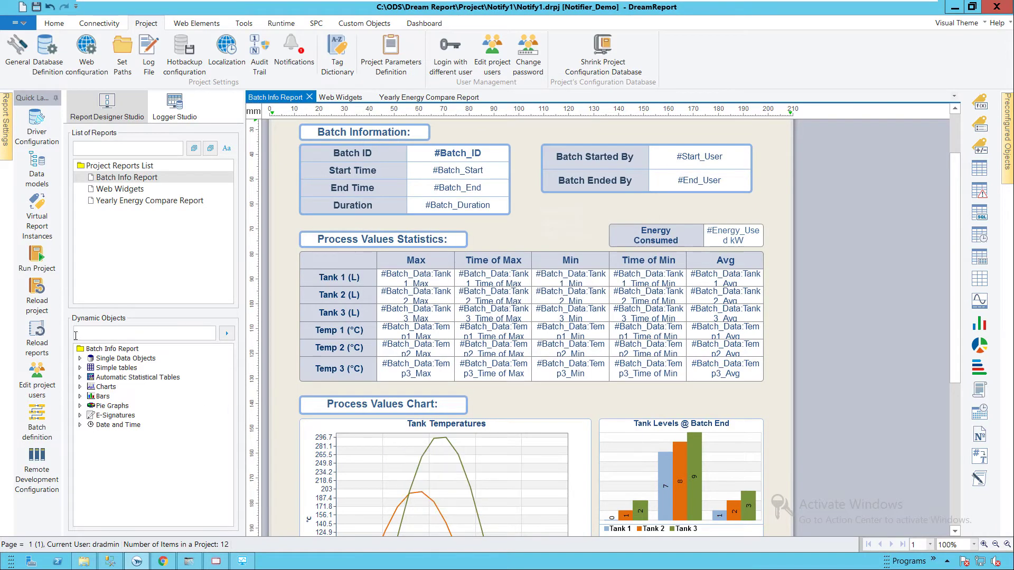
{"action": "left_click", "coordinate": [37, 330]}
{"action": "left_click", "coordinate": [468, 313]}
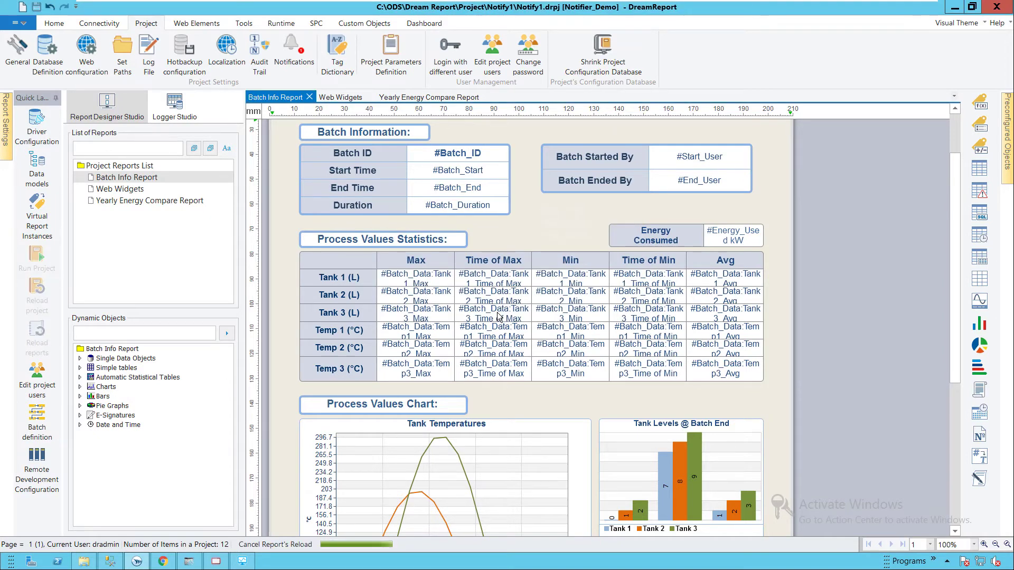
Log in to the Notifier Demo reporting portal in Chrome with the account password
{"action": "left_click", "coordinate": [165, 564]}
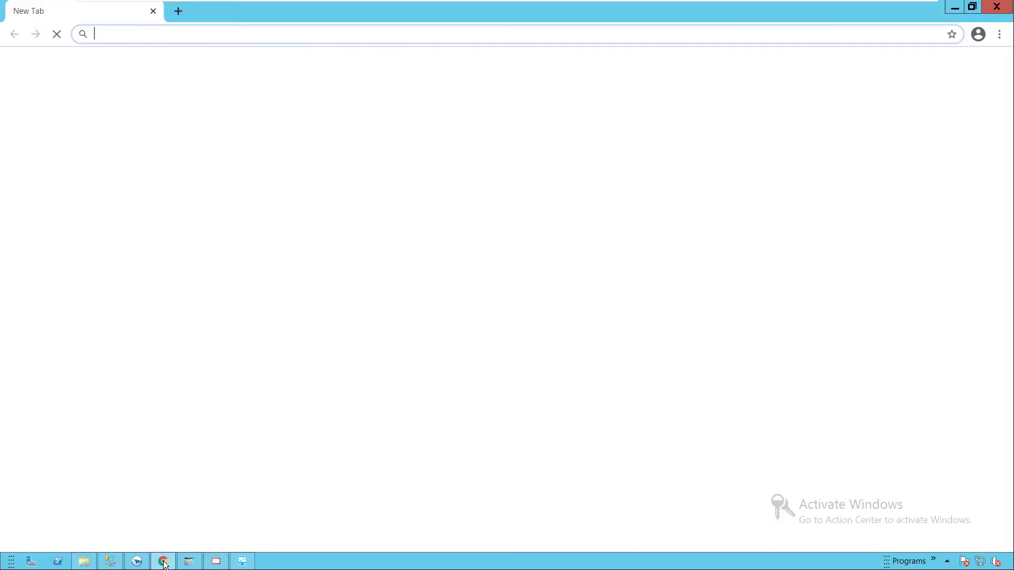
{"action": "key", "text": "Tab"}
{"action": "type", "text": "••"}
{"action": "left_click", "coordinate": [655, 202]}
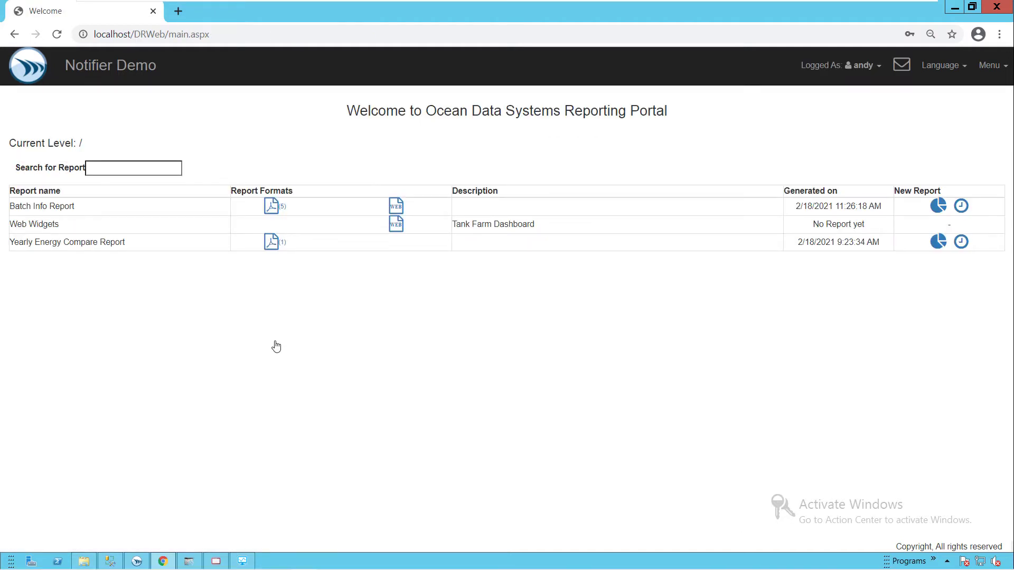
Read the Batch_858 625 kW energy alert from the Web Widgets dashboard, then open Batch Info Report
{"action": "left_click", "coordinate": [396, 226]}
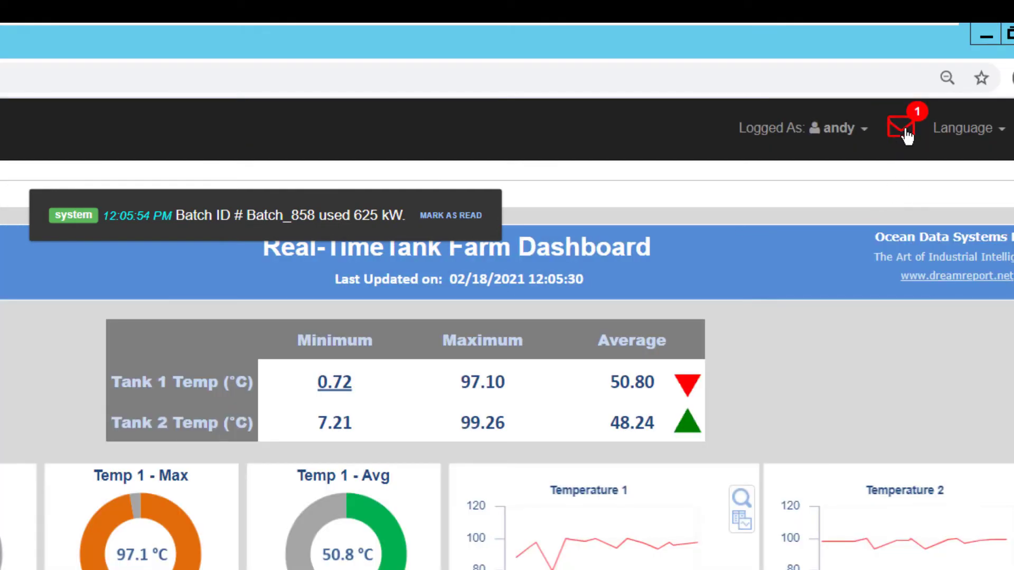
{"action": "left_click", "coordinate": [903, 130]}
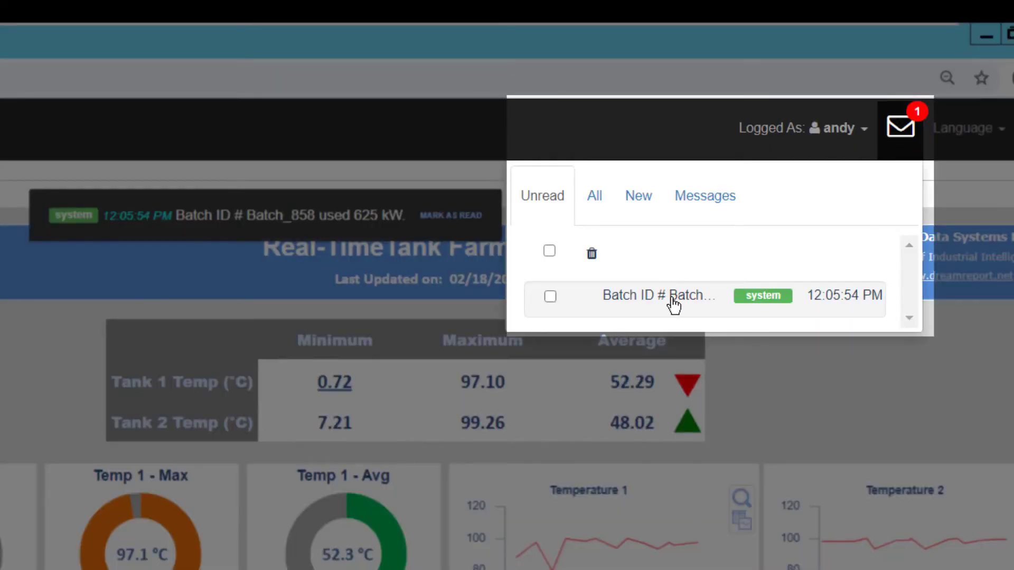
{"action": "left_click", "coordinate": [673, 298]}
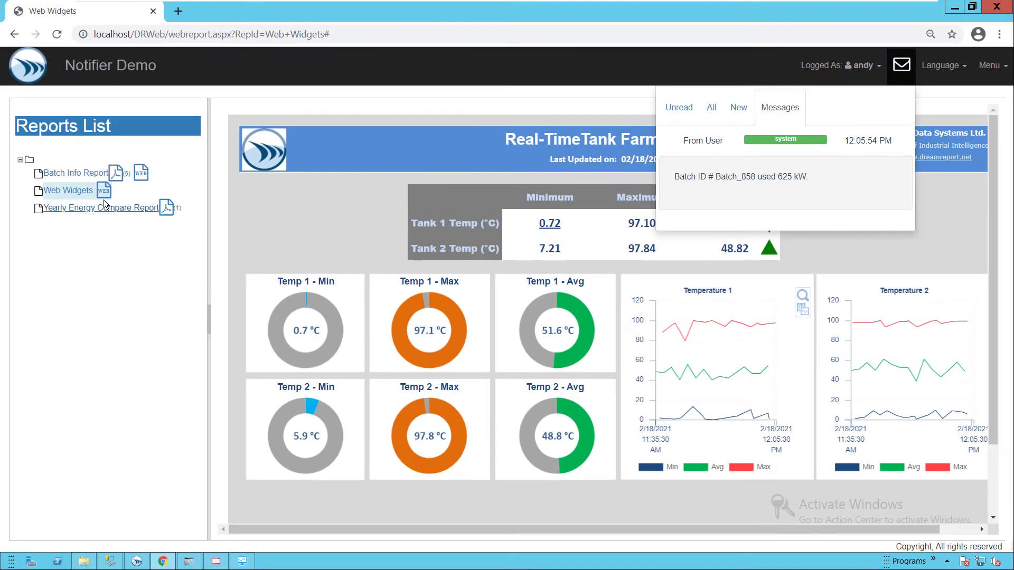
{"action": "left_click", "coordinate": [78, 176]}
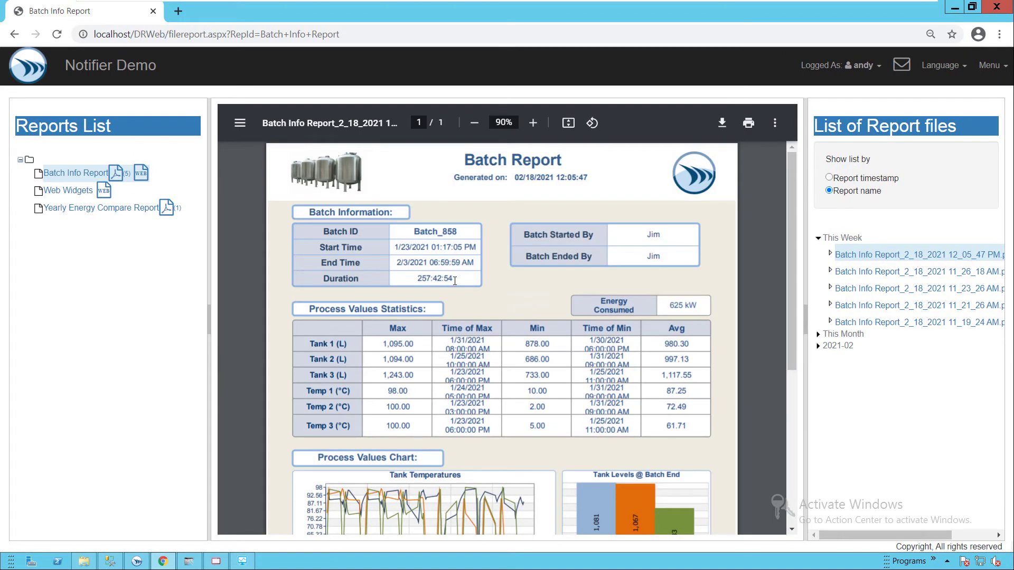
Scroll through the Batch_858 report PDF and open the messages panel
{"action": "left_click_drag", "start_coordinate": [789, 323], "coordinate": [795, 244]}
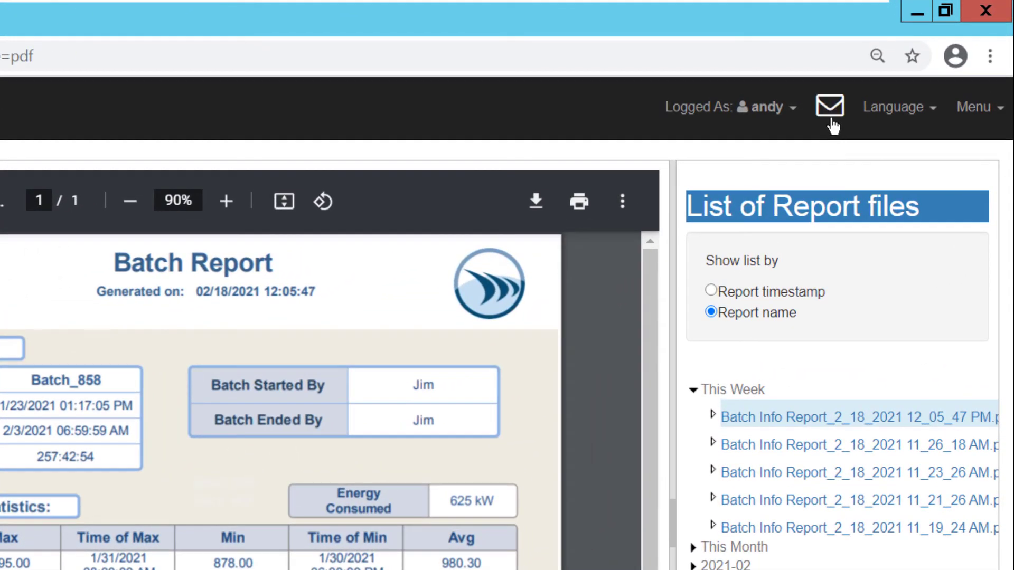
{"action": "left_click", "coordinate": [890, 78]}
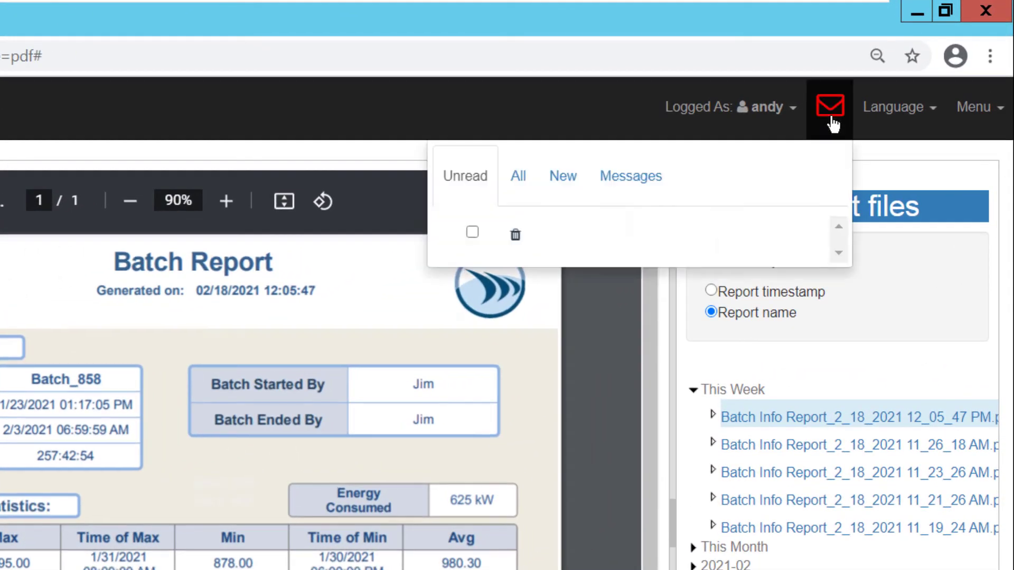
Send a selected user a message to review and sign the batch report, attaching the report PDF
{"action": "left_click", "coordinate": [561, 180]}
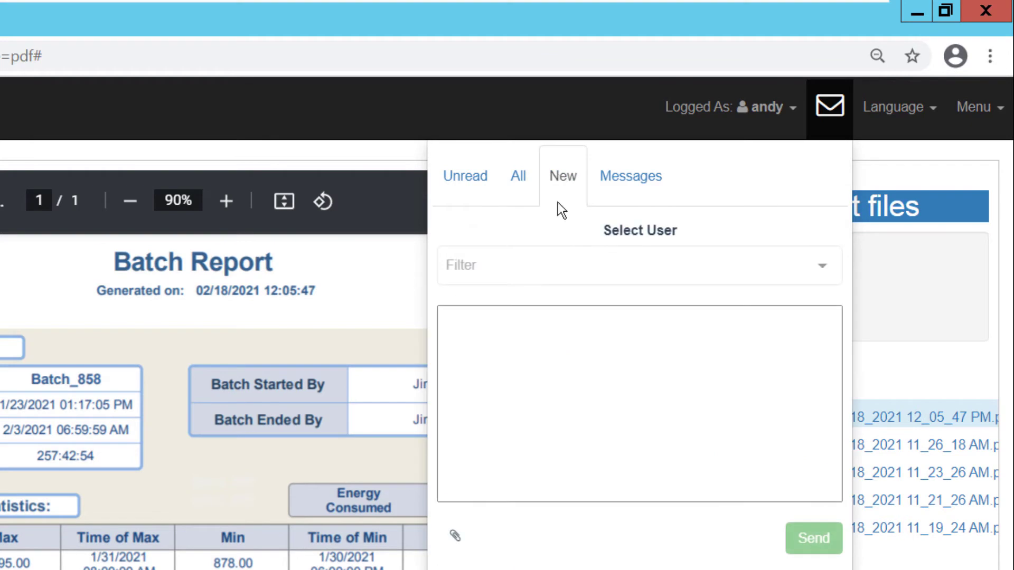
{"action": "left_click", "coordinate": [711, 264]}
{"action": "left_click", "coordinate": [542, 311]}
{"action": "left_click", "coordinate": [534, 346]}
{"action": "type", "text": "Hey Ale"}
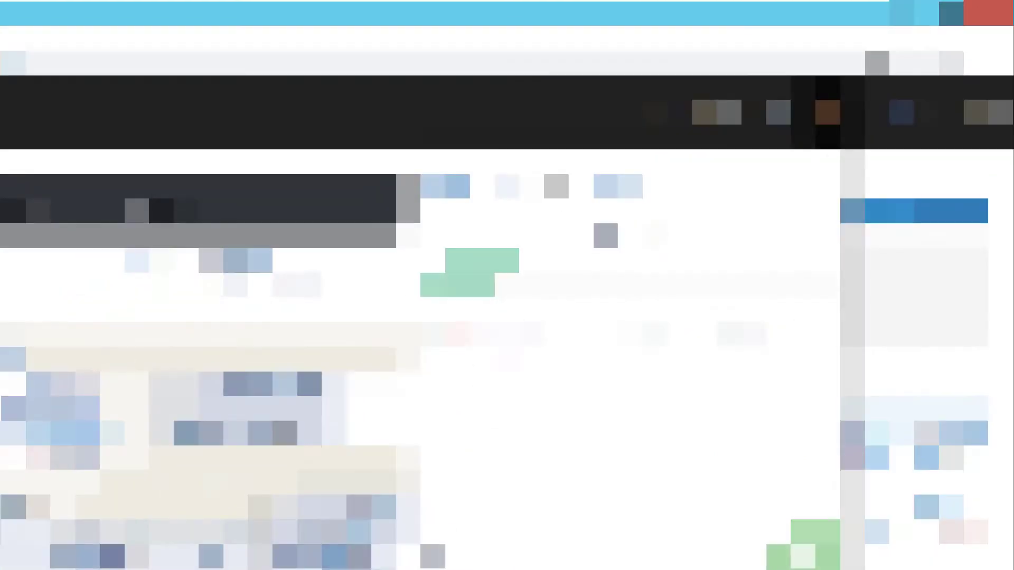
{"action": "type", "text": "xa - take a look at this batch report.  Please make sure to review and sign."}
{"action": "type", "text": "."}
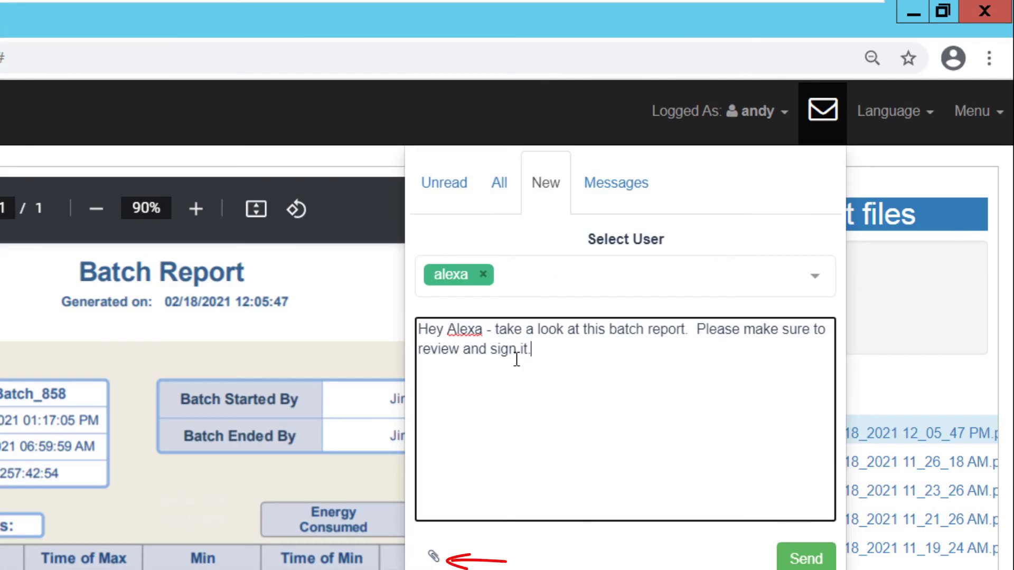
{"action": "left_click", "coordinate": [434, 558]}
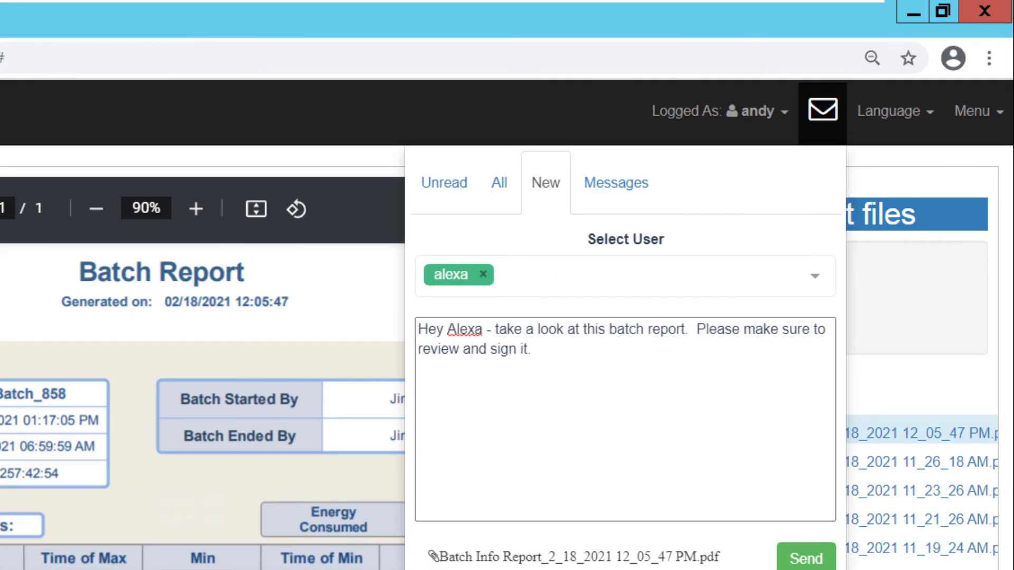
{"action": "left_click", "coordinate": [811, 566]}
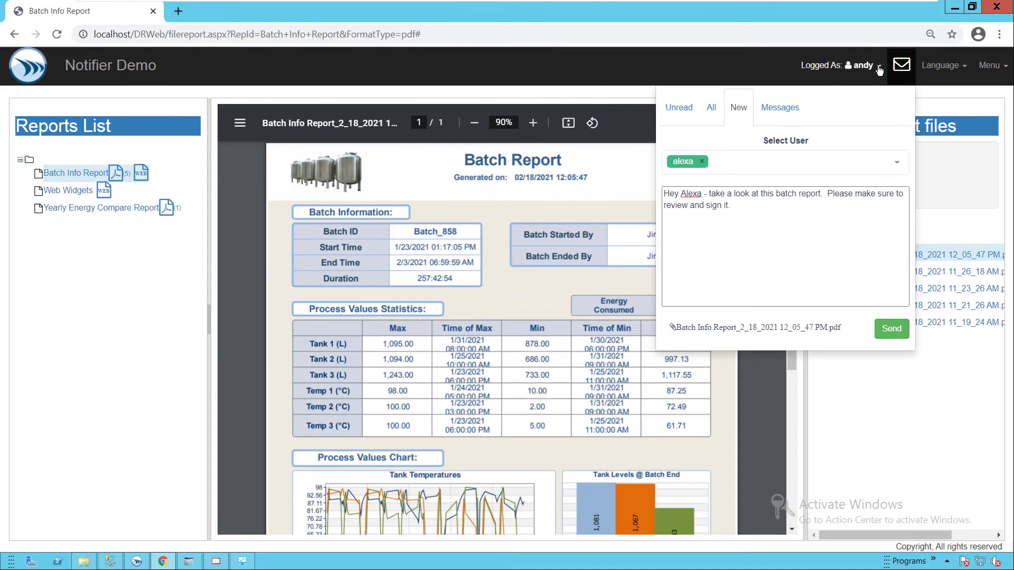
Sign out and log back in as the message's recipient, then show their unread messages
{"action": "left_click", "coordinate": [879, 69]}
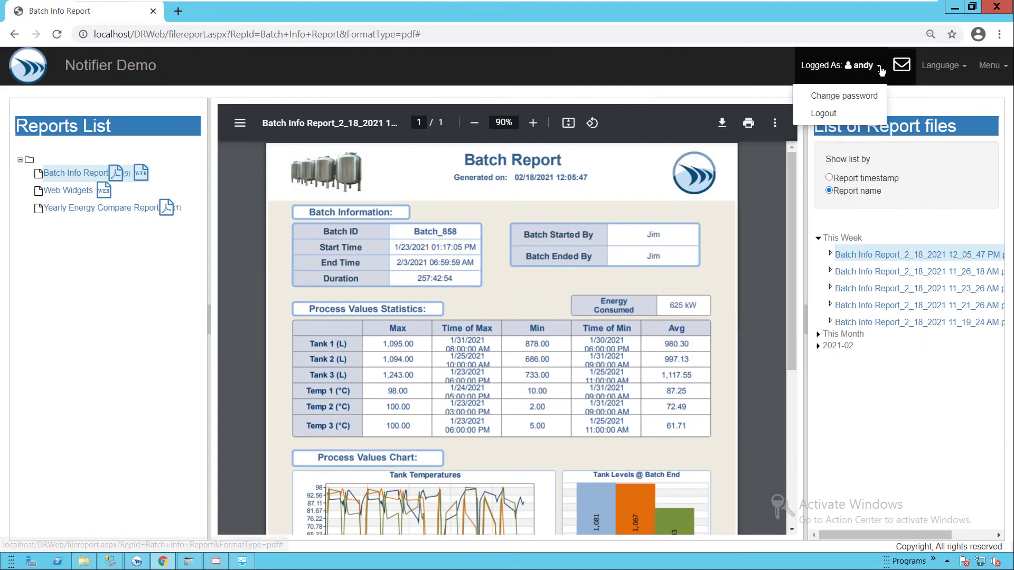
{"action": "left_click", "coordinate": [851, 115]}
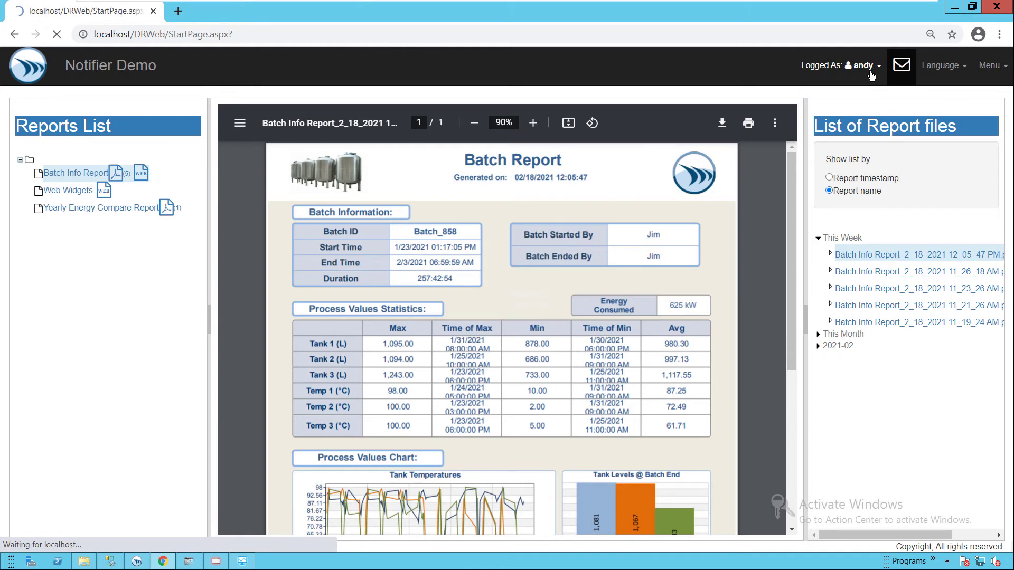
{"action": "type", "text": "alexa"}
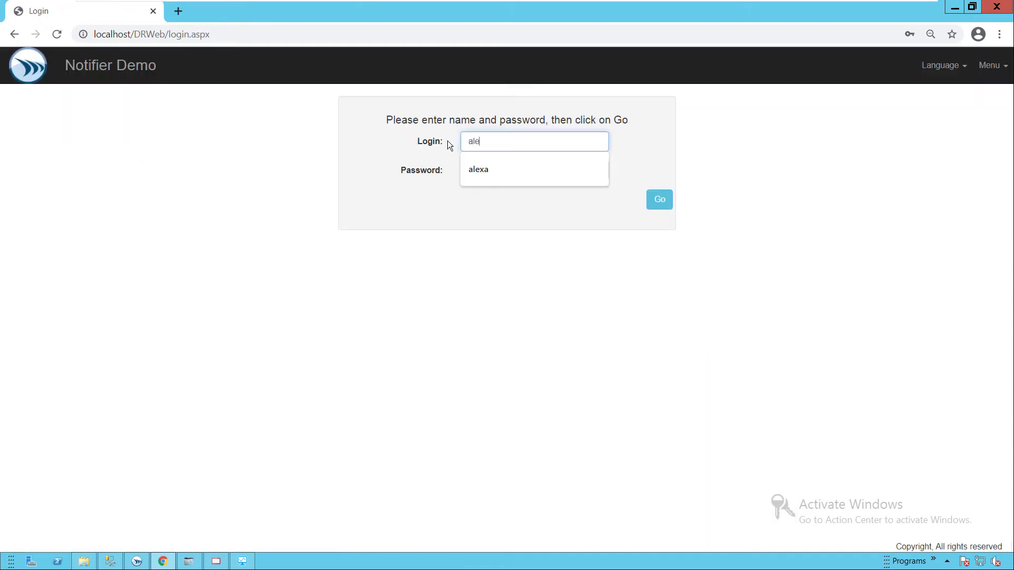
{"action": "key", "text": "Tab"}
{"action": "type", "text": "••"}
{"action": "left_click", "coordinate": [661, 200]}
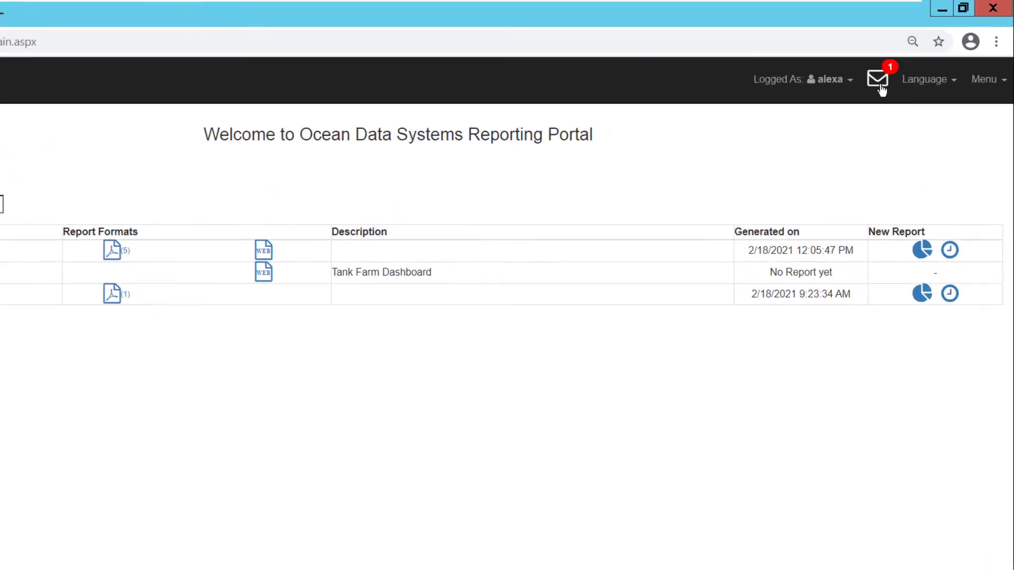
{"action": "left_click", "coordinate": [880, 86]}
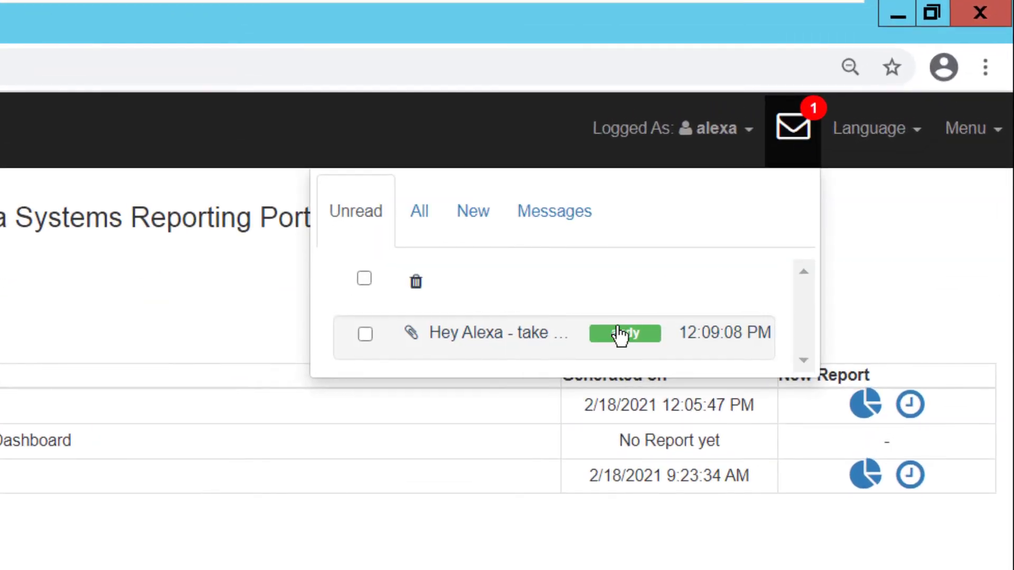
Read the unread review-request message and view its attached batch report PDF
{"action": "left_click", "coordinate": [544, 339]}
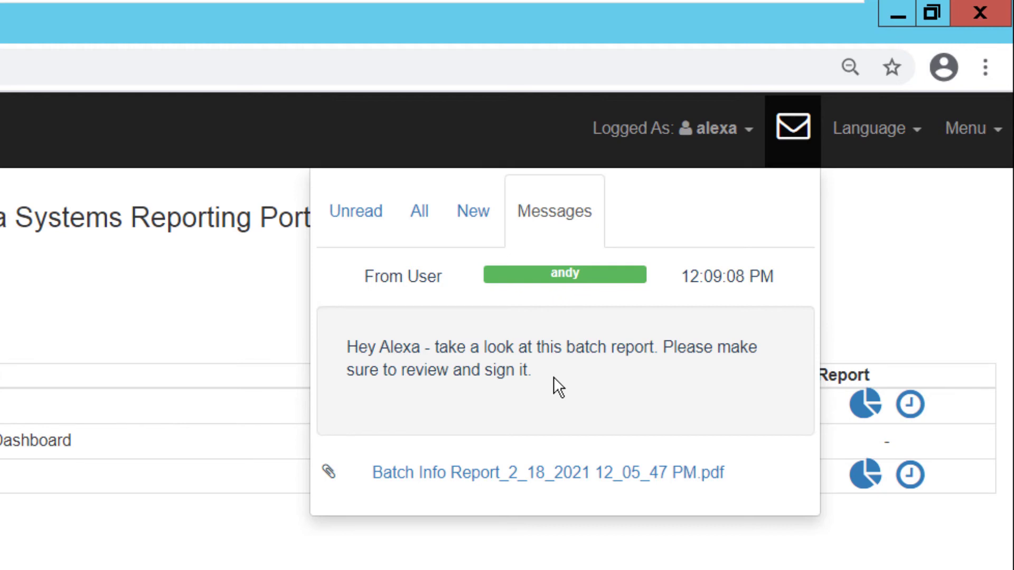
{"action": "left_click", "coordinate": [522, 478]}
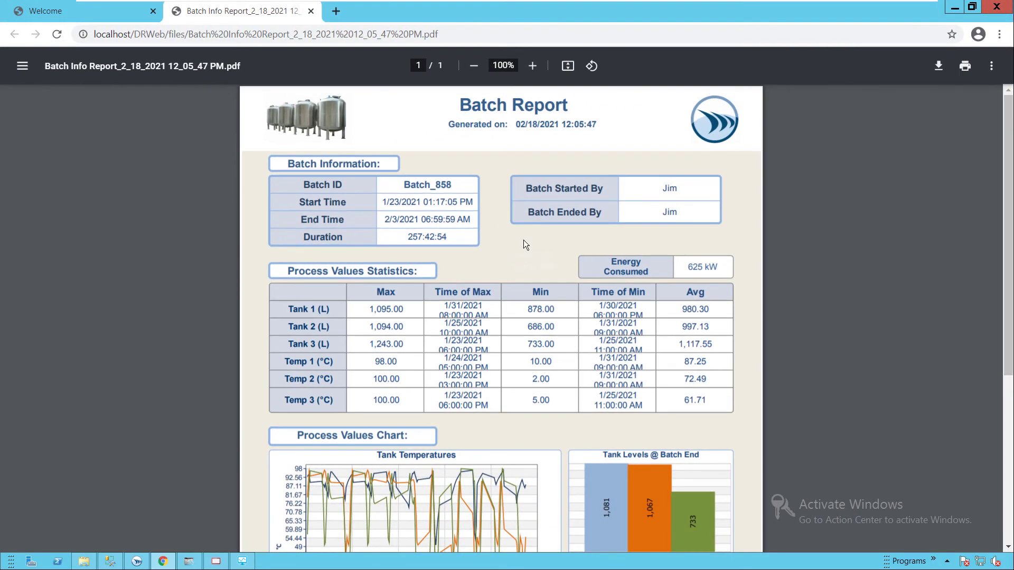
{"action": "left_click", "coordinate": [311, 12]}
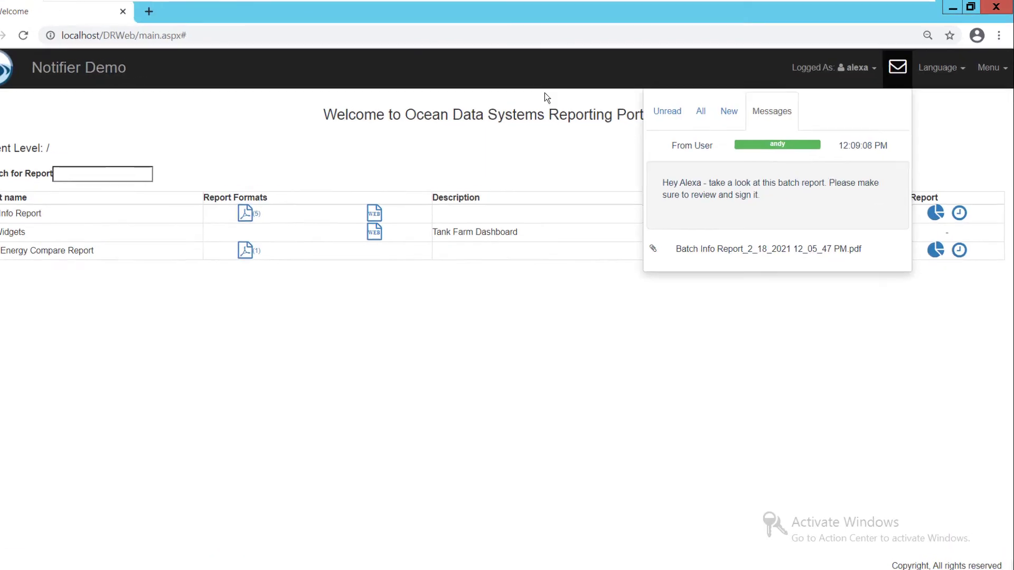
Read the Batch_858 625 kW energy notification under All messages, then open the Web Widgets report
{"action": "left_click", "coordinate": [704, 109]}
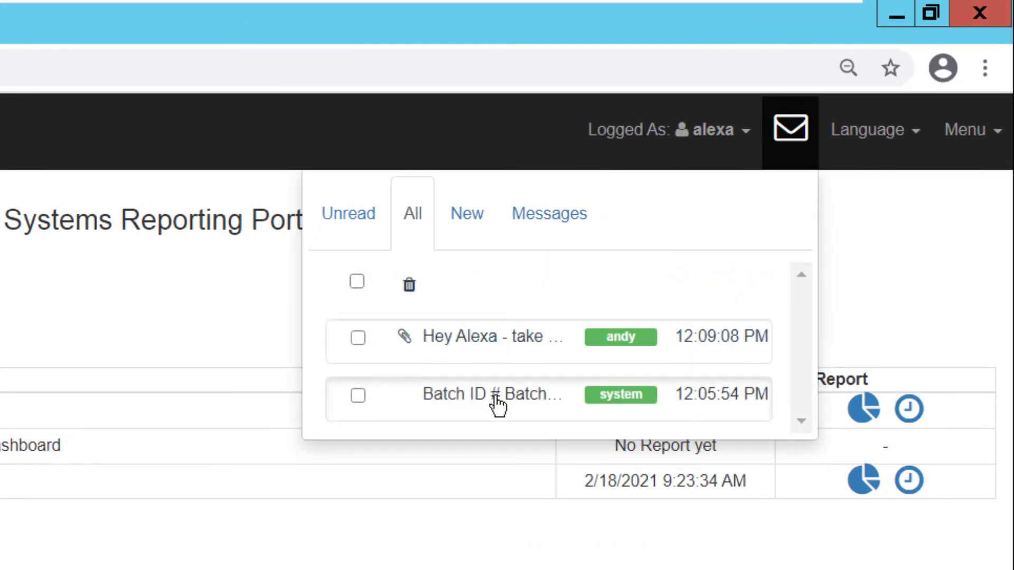
{"action": "left_click", "coordinate": [495, 405]}
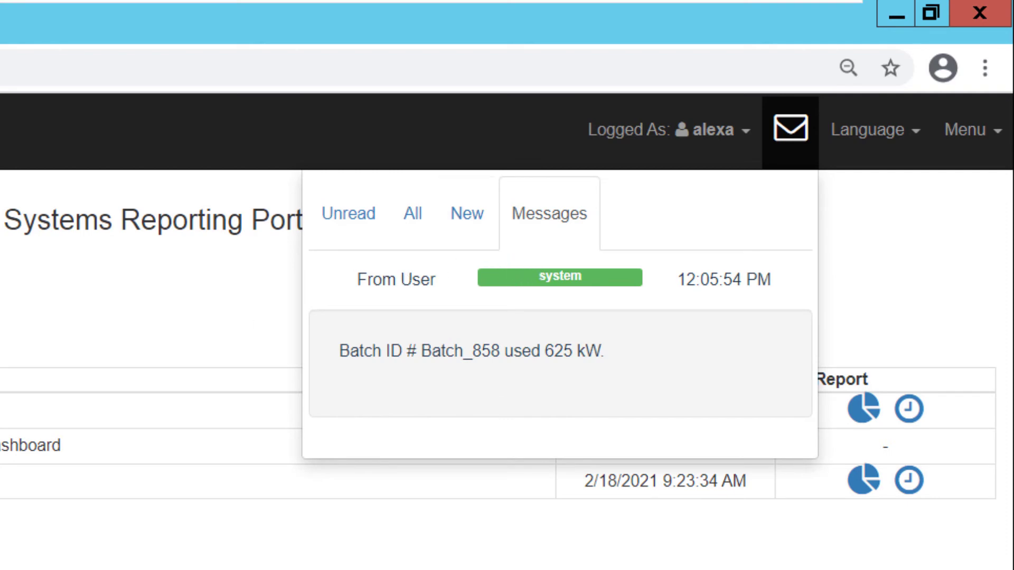
{"action": "left_click", "coordinate": [395, 228]}
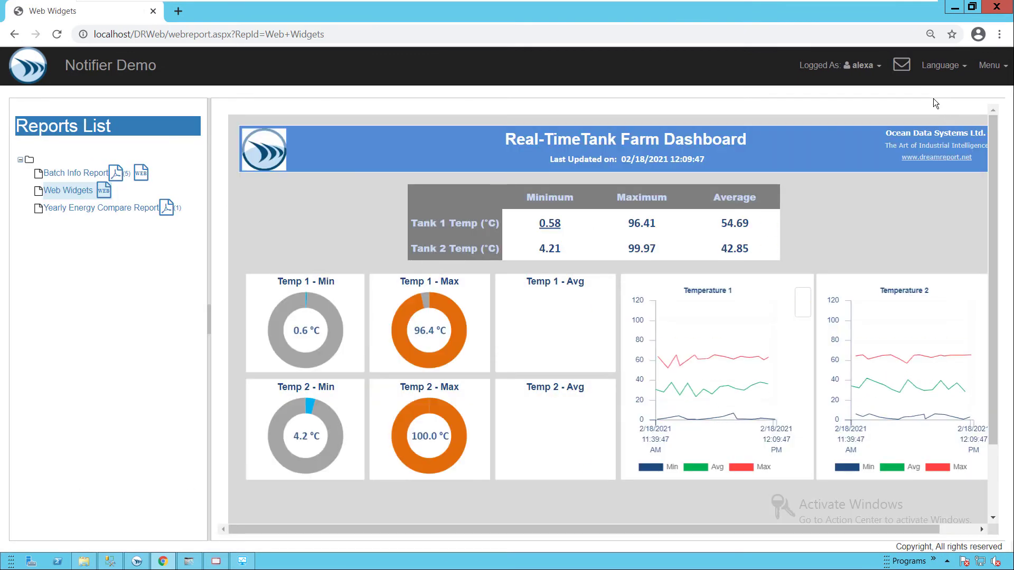
Start a new portal message addressed to two selected users
{"action": "left_click", "coordinate": [901, 64]}
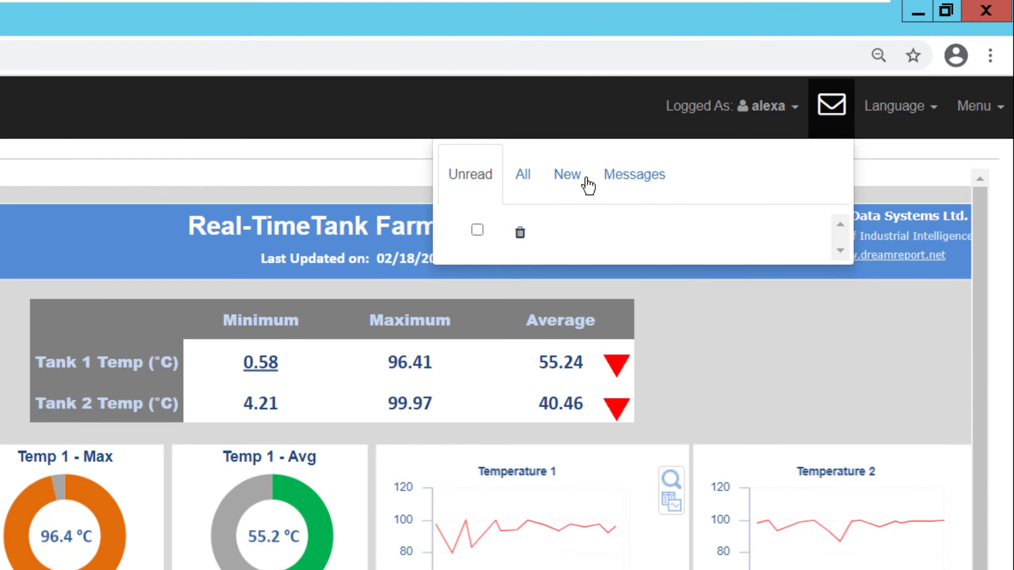
{"action": "left_click", "coordinate": [581, 187]}
{"action": "left_click", "coordinate": [815, 264]}
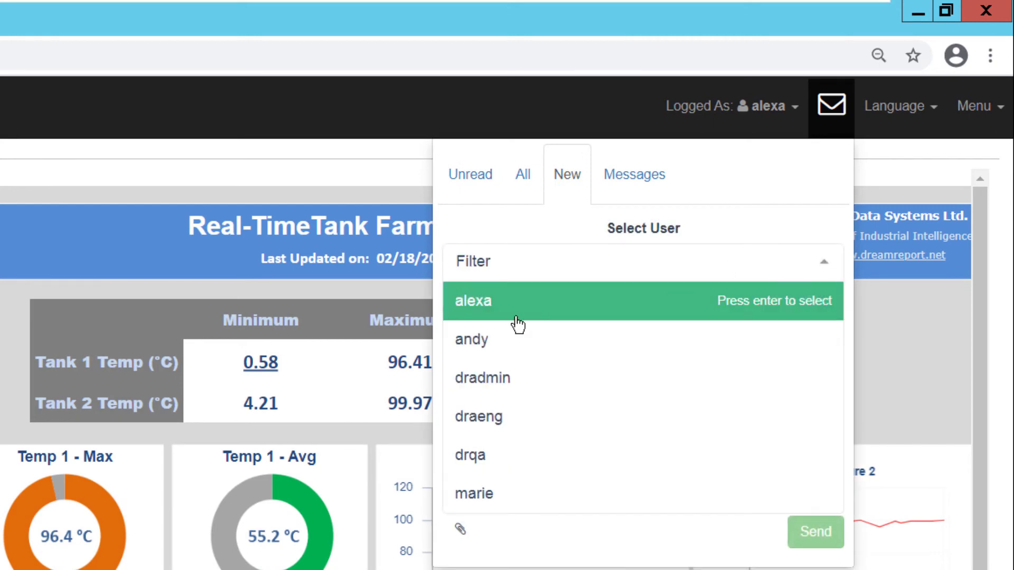
{"action": "left_click", "coordinate": [516, 339]}
{"action": "left_click", "coordinate": [793, 255]}
{"action": "left_click", "coordinate": [794, 255]}
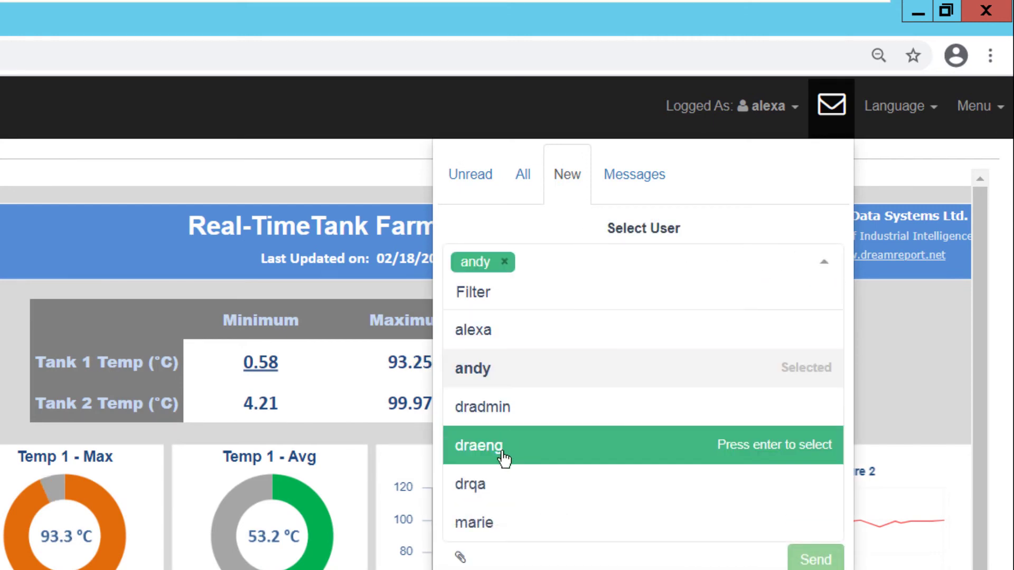
{"action": "left_click", "coordinate": [494, 523]}
Write 'Tank levels are looking ok', attach the Web Widgets report, and send it
{"action": "left_click", "coordinate": [527, 370]}
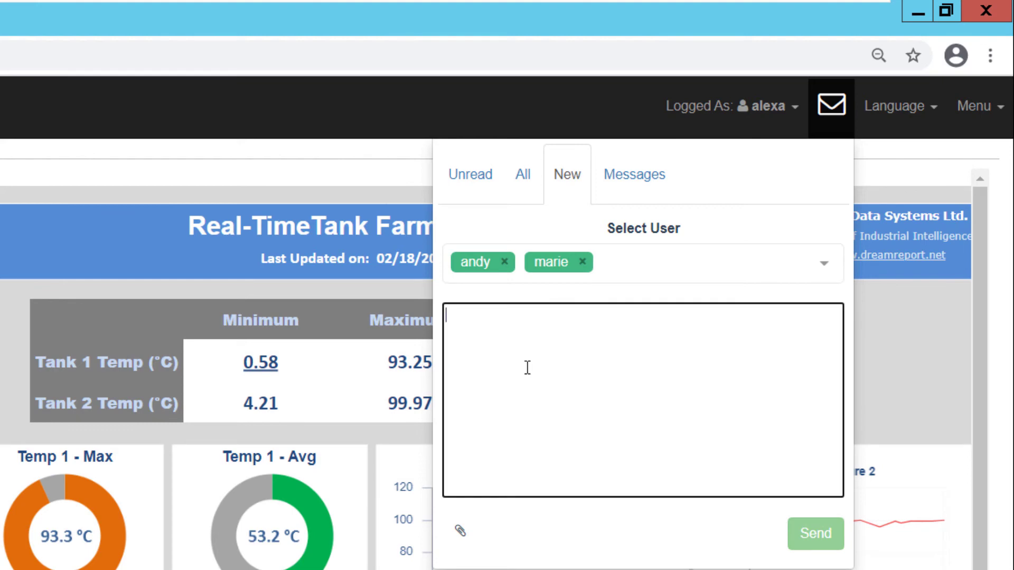
{"action": "type", "text": "Tank levels are looking "}
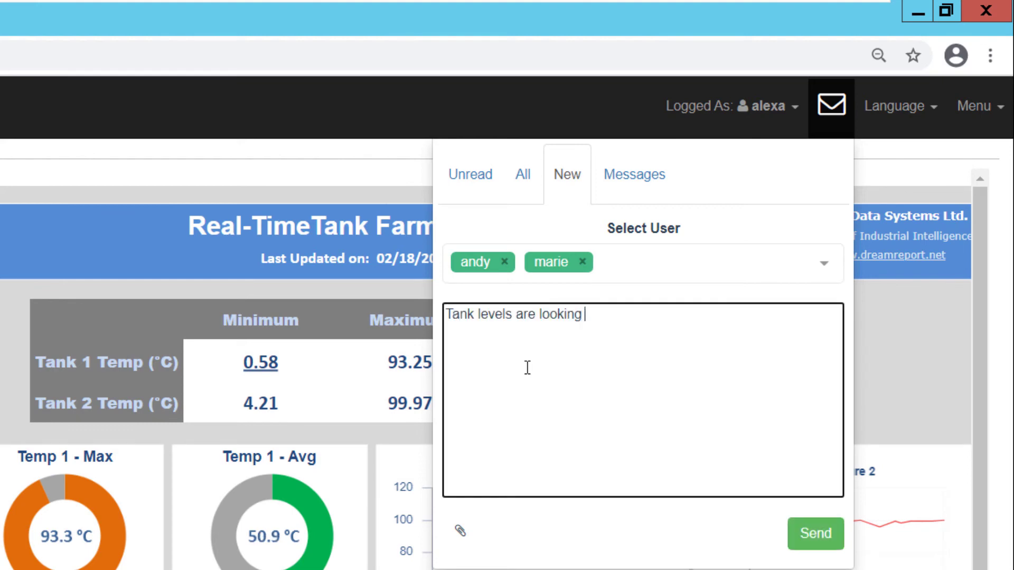
{"action": "type", "text": "ok"}
{"action": "left_click", "coordinate": [460, 531]}
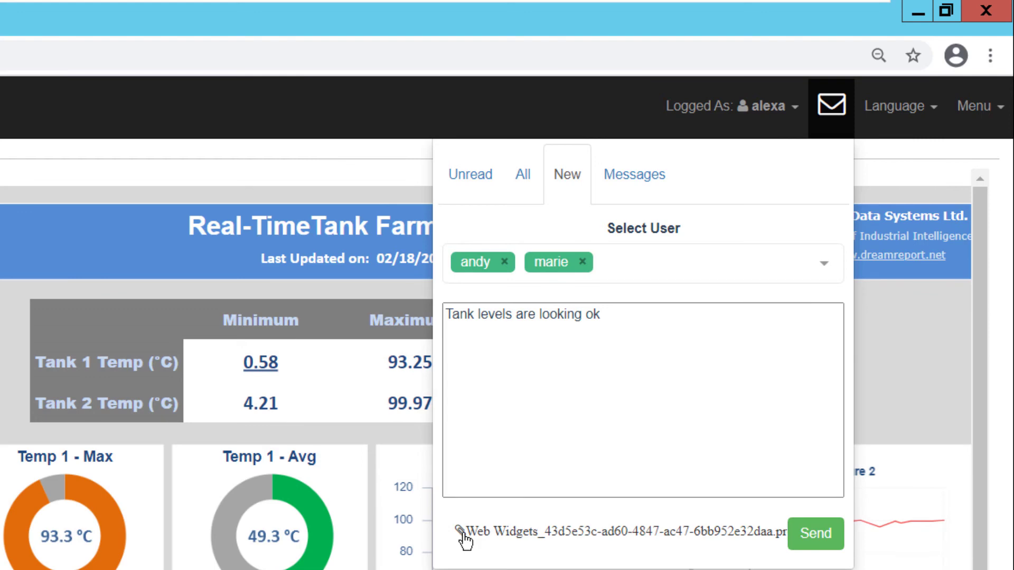
{"action": "left_click", "coordinate": [816, 535]}
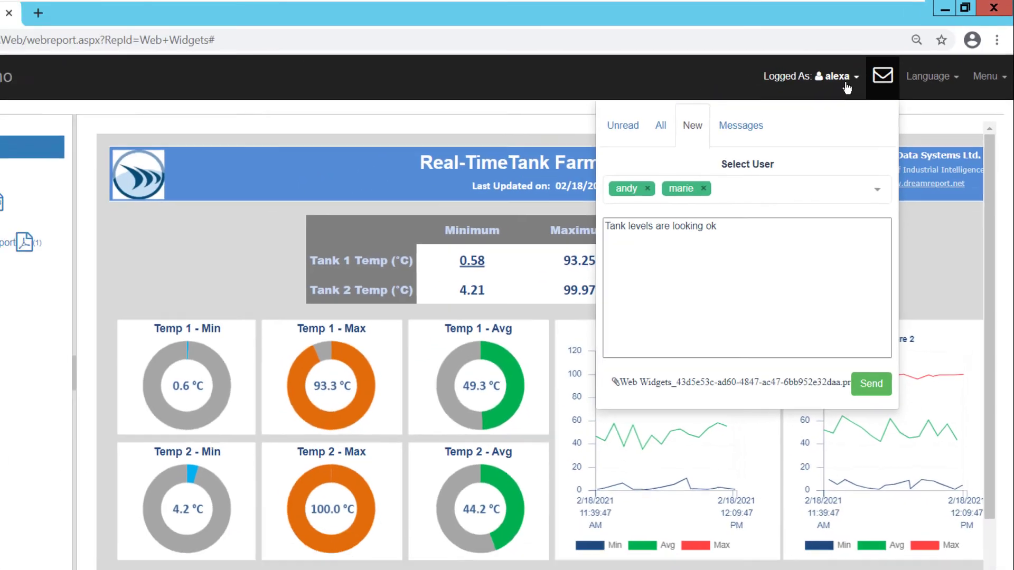
{"action": "left_click", "coordinate": [779, 124]}
Log out and sign back in with one recipient's login and password
{"action": "left_click", "coordinate": [824, 114]}
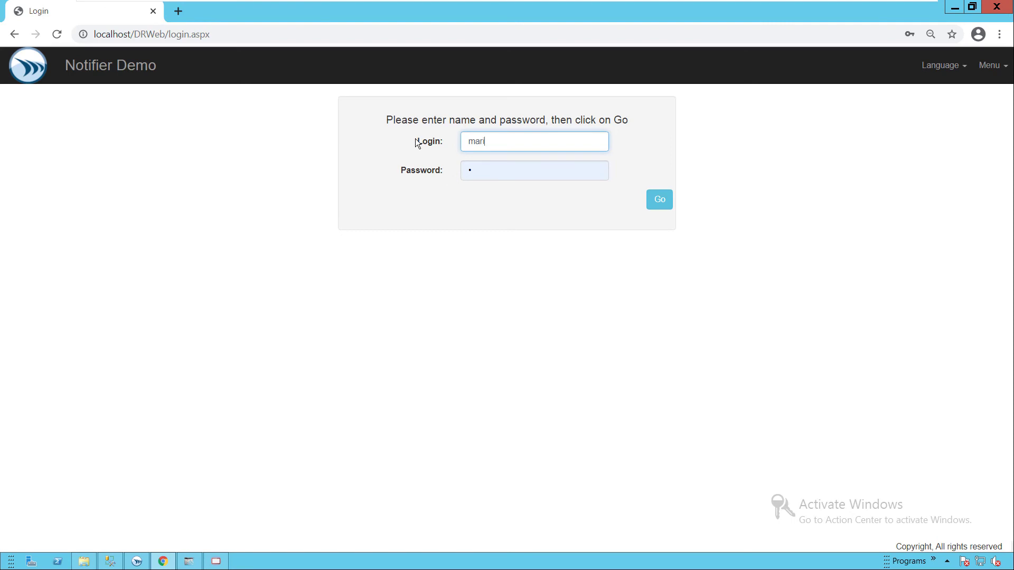
{"action": "key", "text": "Tab"}
{"action": "type", "text": "ma"}
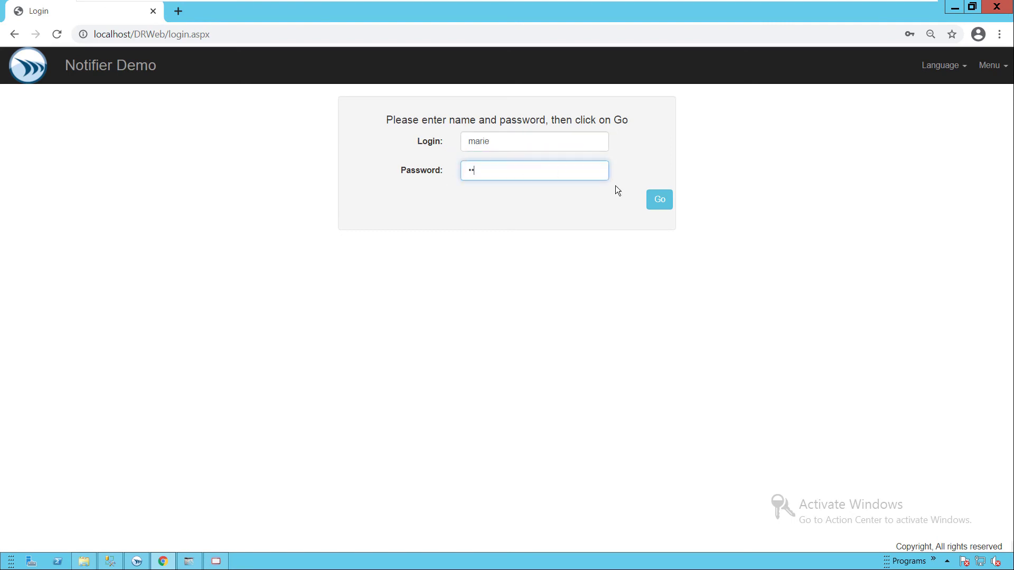
{"action": "left_click", "coordinate": [658, 204]}
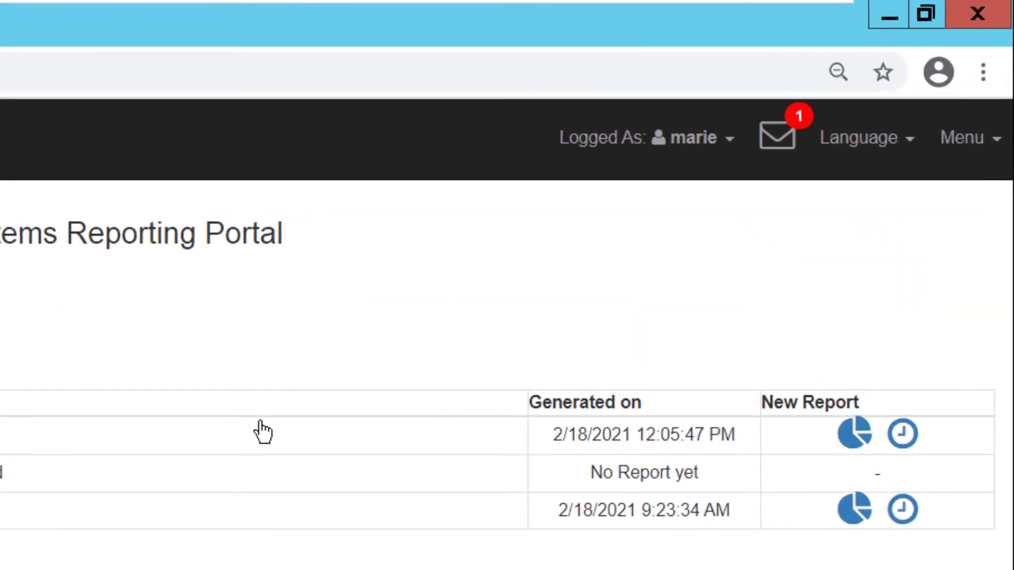
Read the unread 'Tank levels are looking ok' message and open its attached Web Widgets dashboard
{"action": "left_click", "coordinate": [778, 142]}
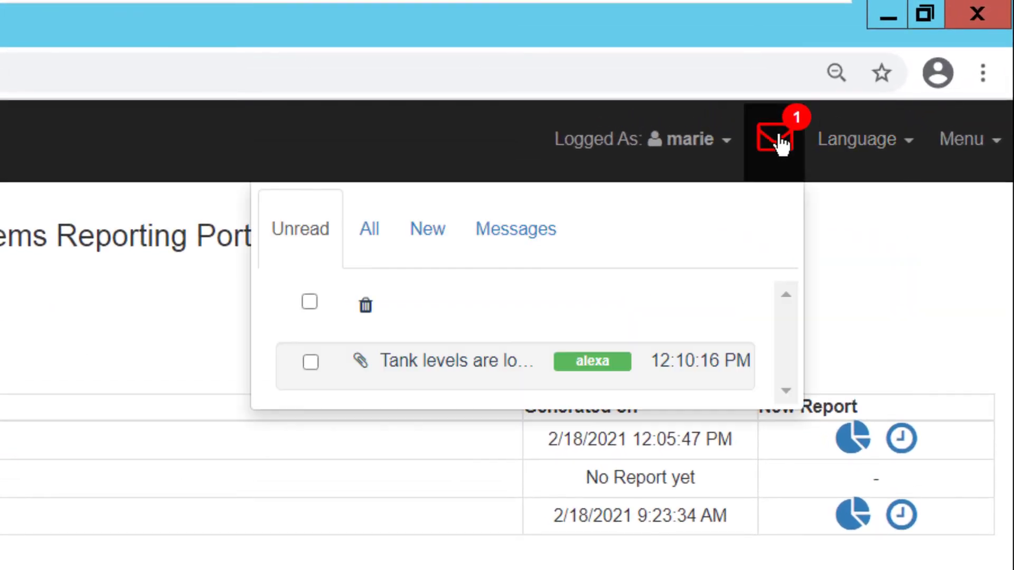
{"action": "left_click", "coordinate": [471, 370]}
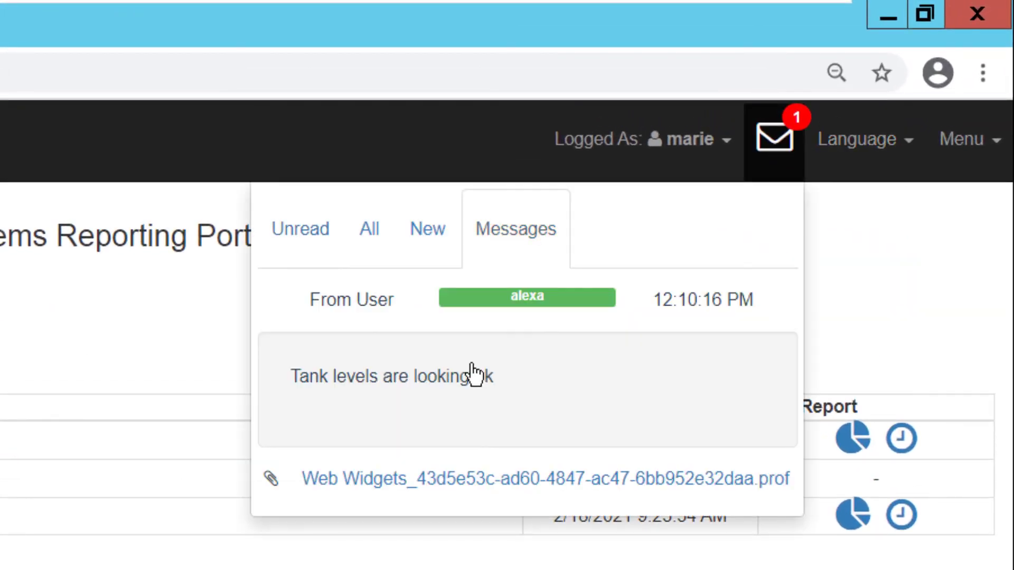
{"action": "left_click", "coordinate": [454, 478]}
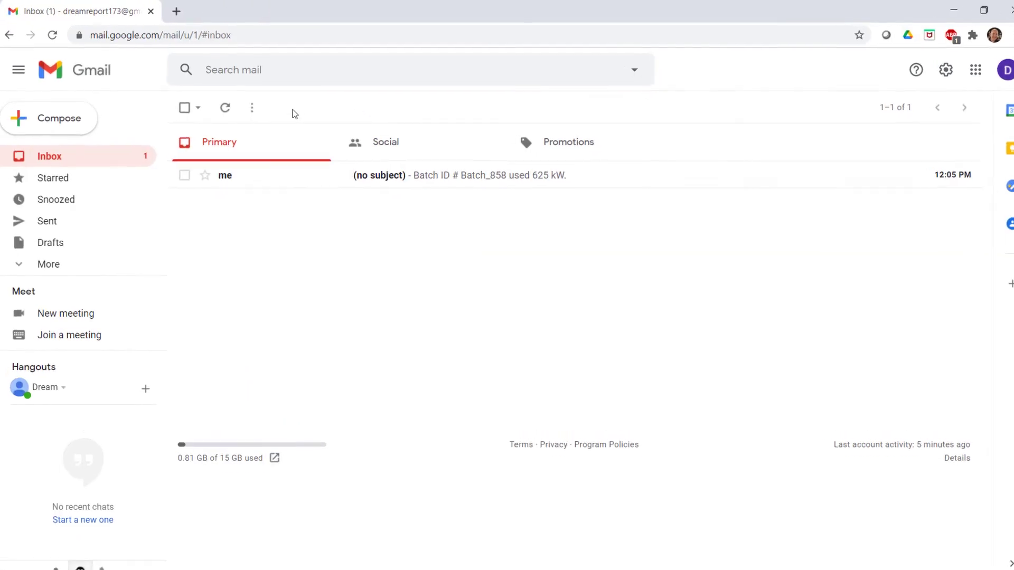
Open the no-subject Gmail email reading 'Batch ID # Batch_858 used 625 kW.'
{"action": "left_click", "coordinate": [468, 180]}
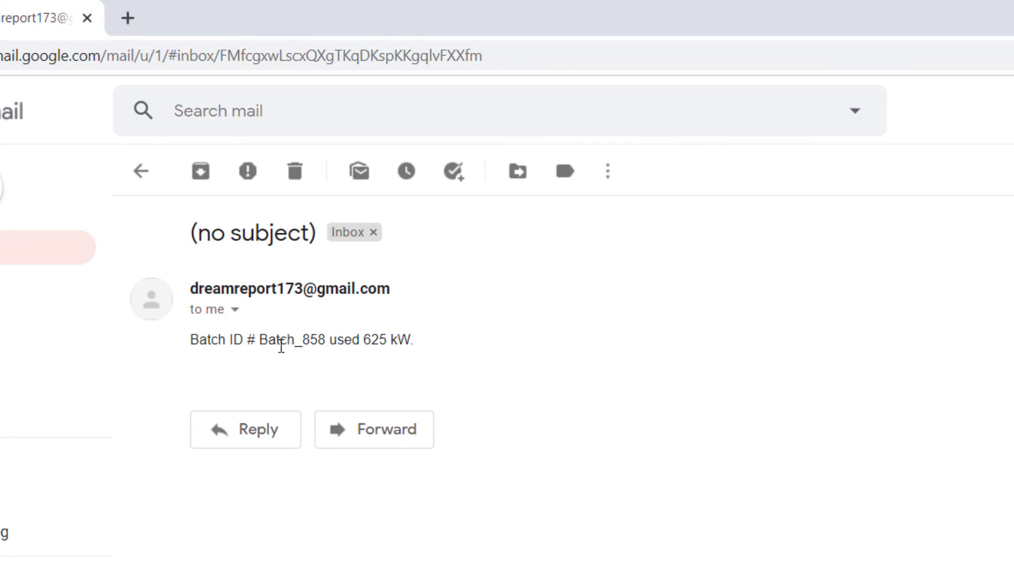